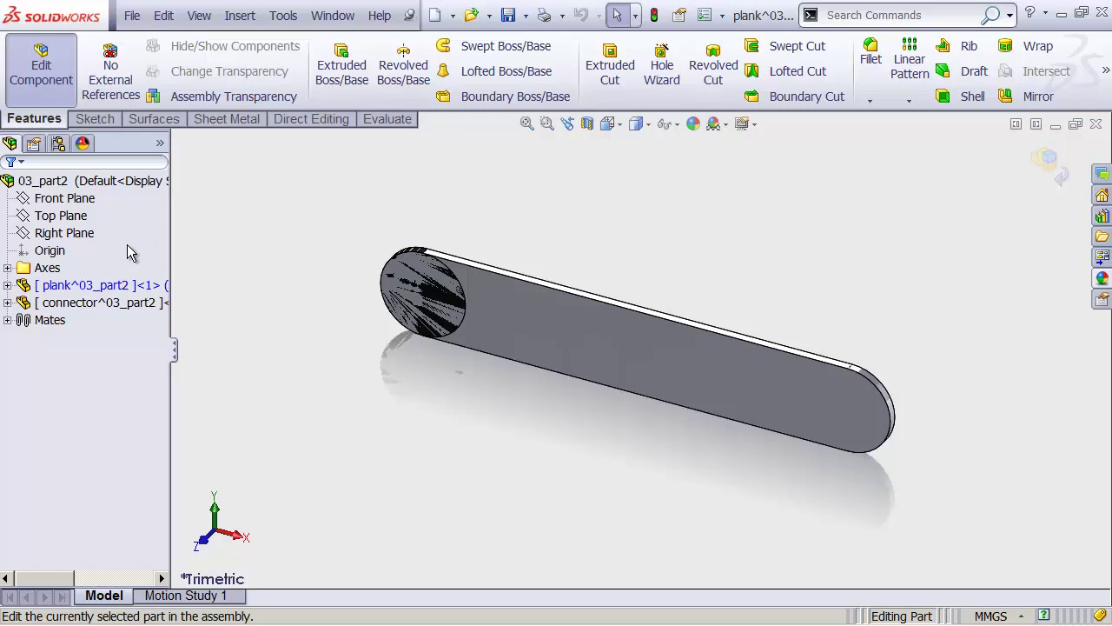
- Leave in-context editing of the plank, re-enter it once, and return to editing the 03_part2 assembly
click(132, 181)
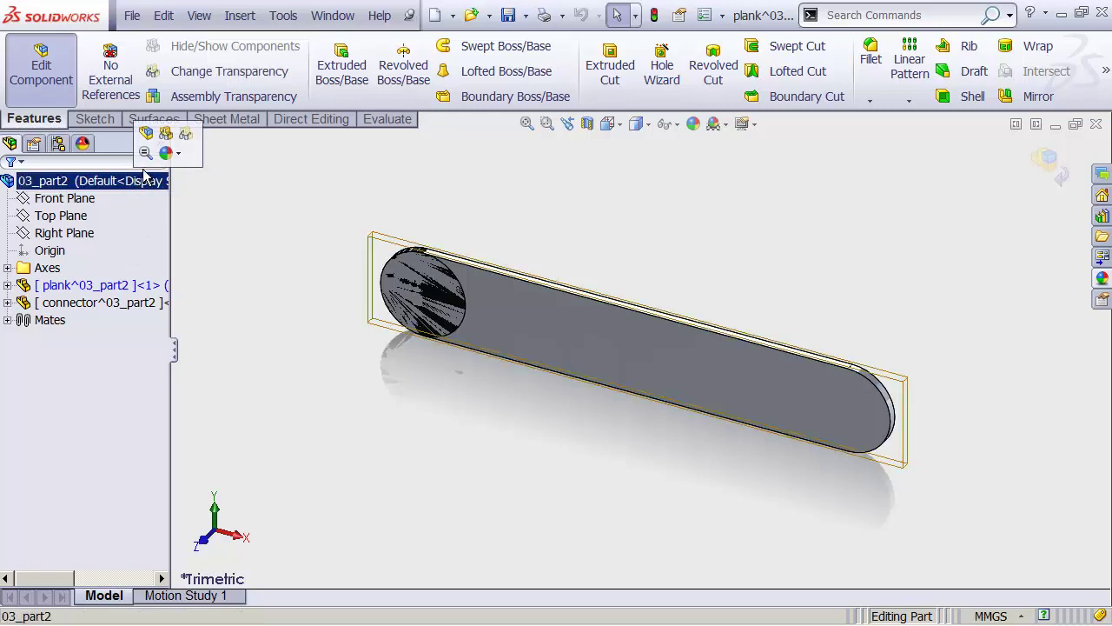
click(146, 135)
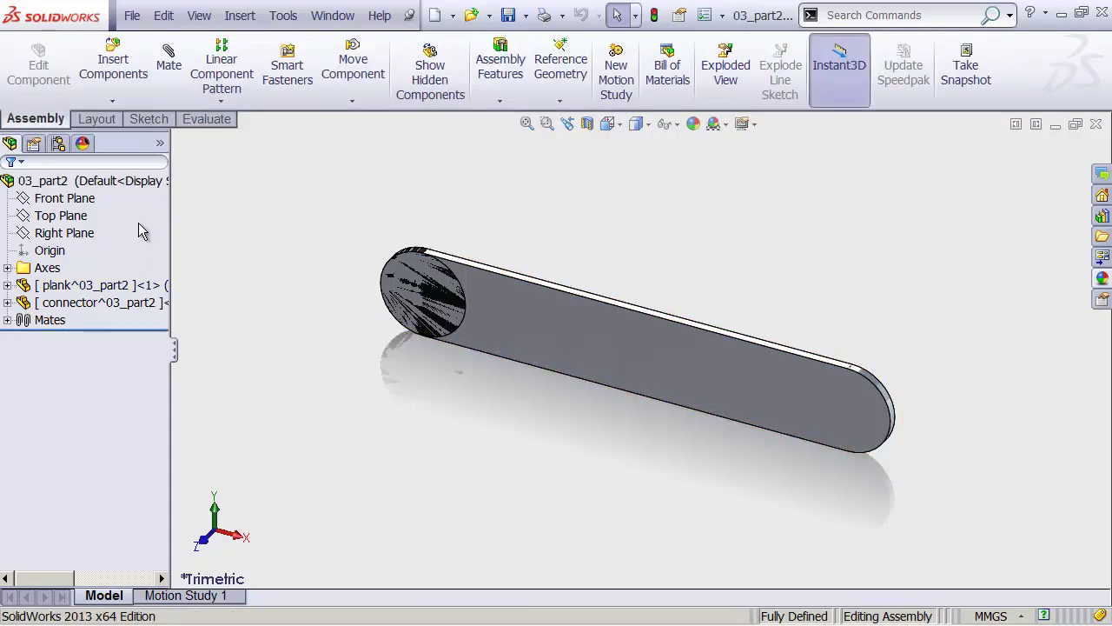
click(126, 287)
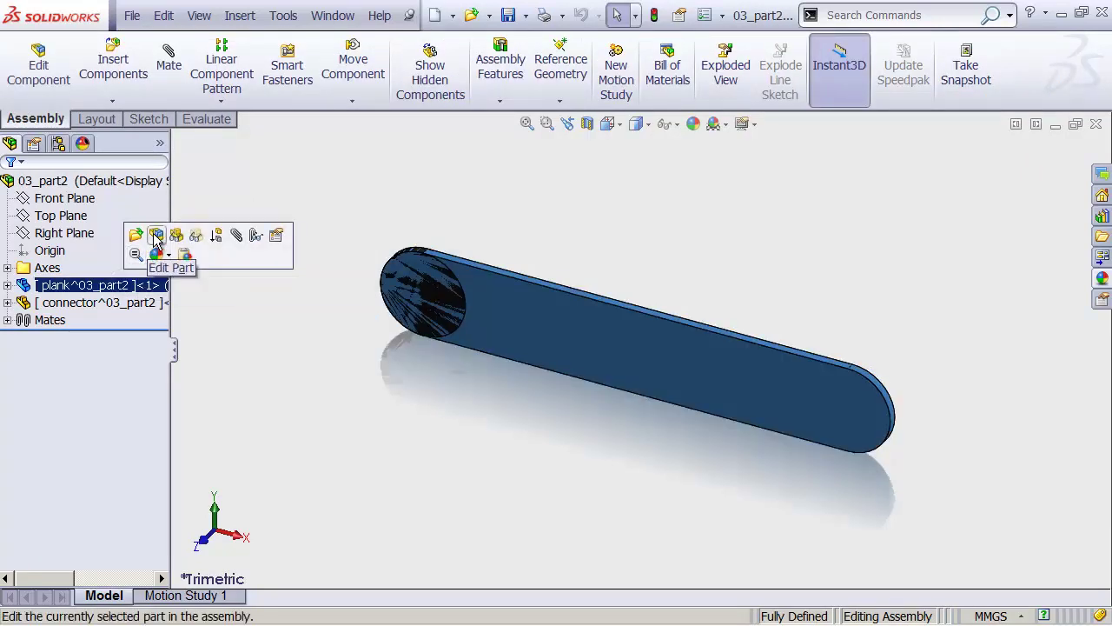
click(153, 230)
click(136, 184)
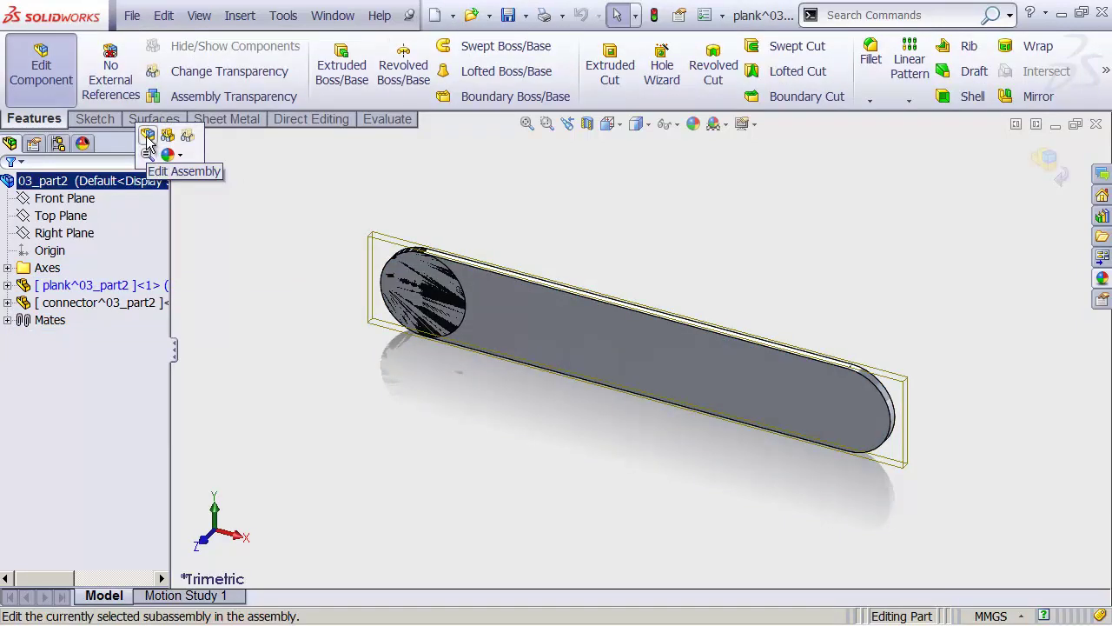
click(147, 137)
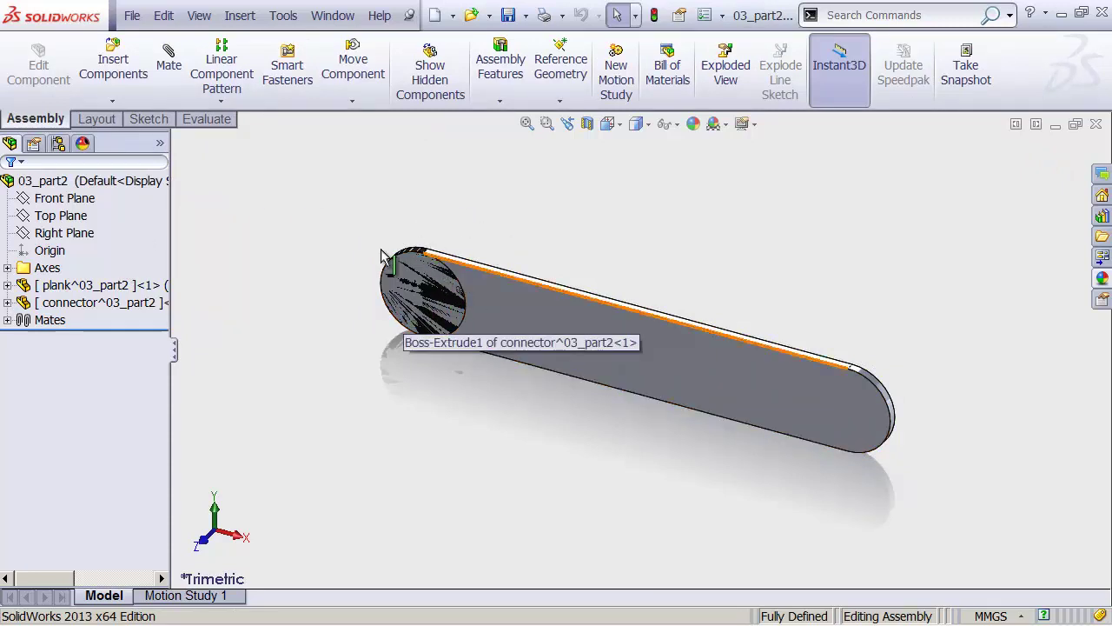
- Try to move the plank away from the connector in the assembly
mouse_move(385, 255)
middle_down()
mouse_move(398, 203)
mouse_move(385, 231)
middle_up()
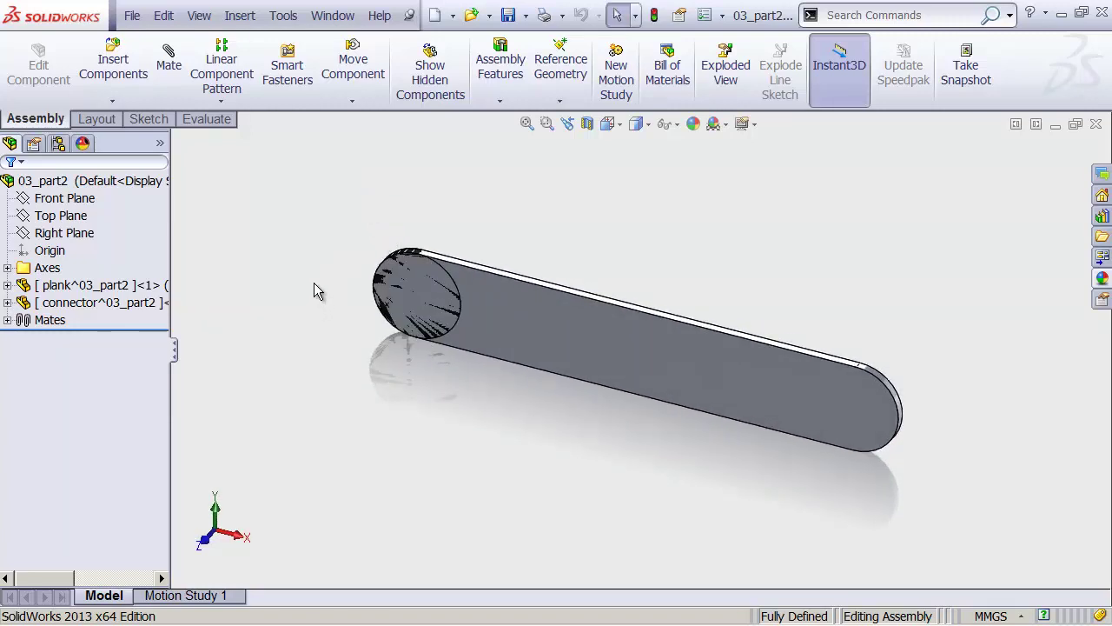
drag(525, 305, 453, 319)
click(288, 336)
- Delete the InPlace1 mate that fixes the plank to the assembly's Front Plane
click(7, 286)
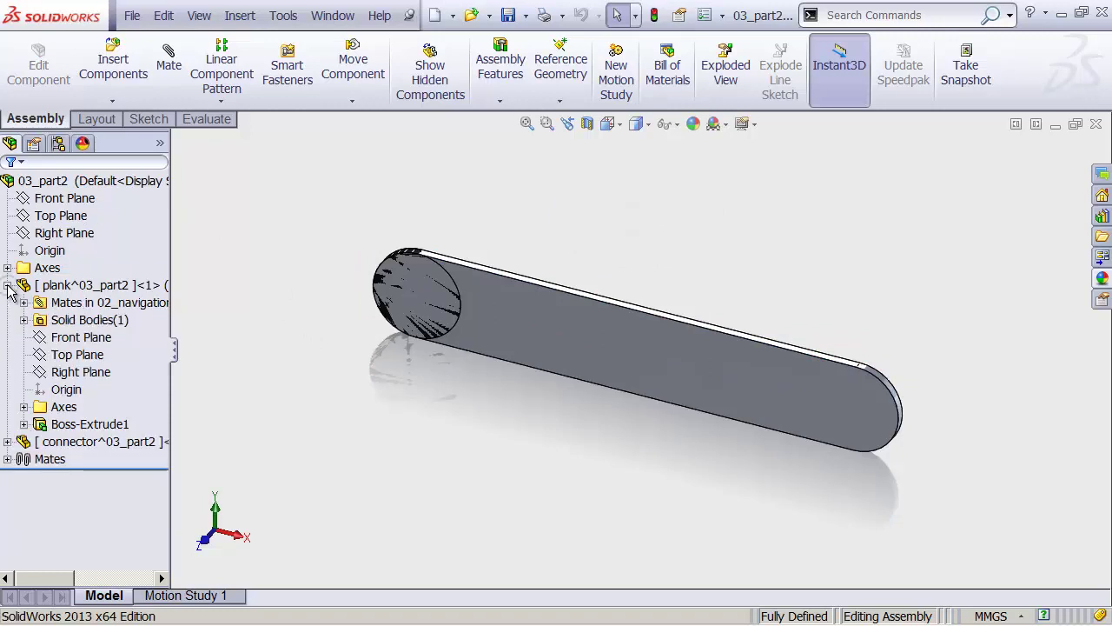
click(33, 289)
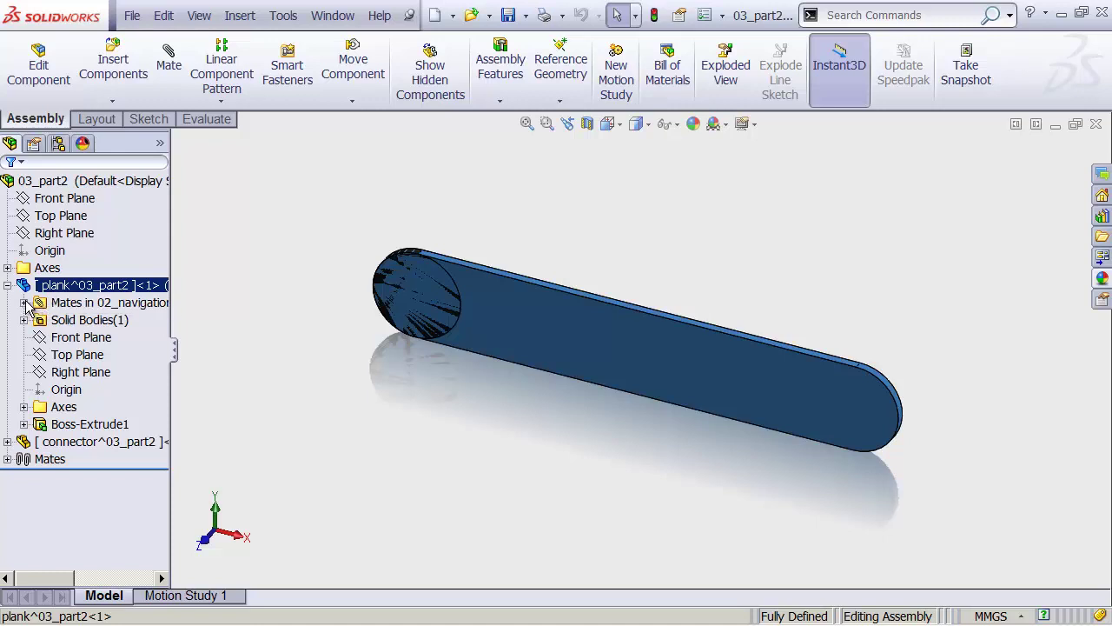
click(24, 304)
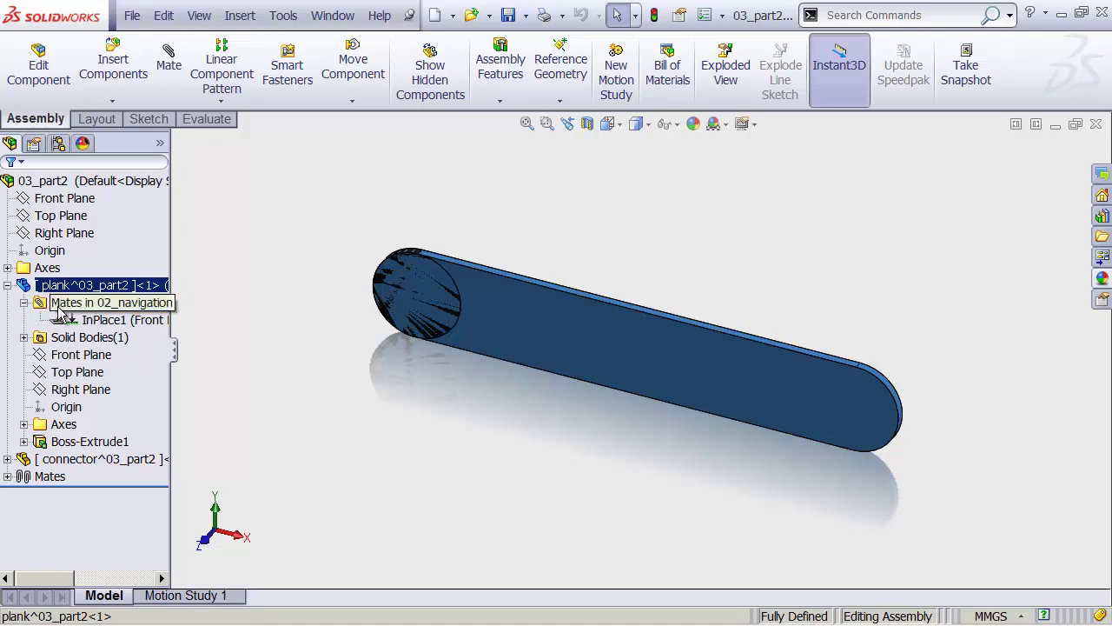
click(61, 321)
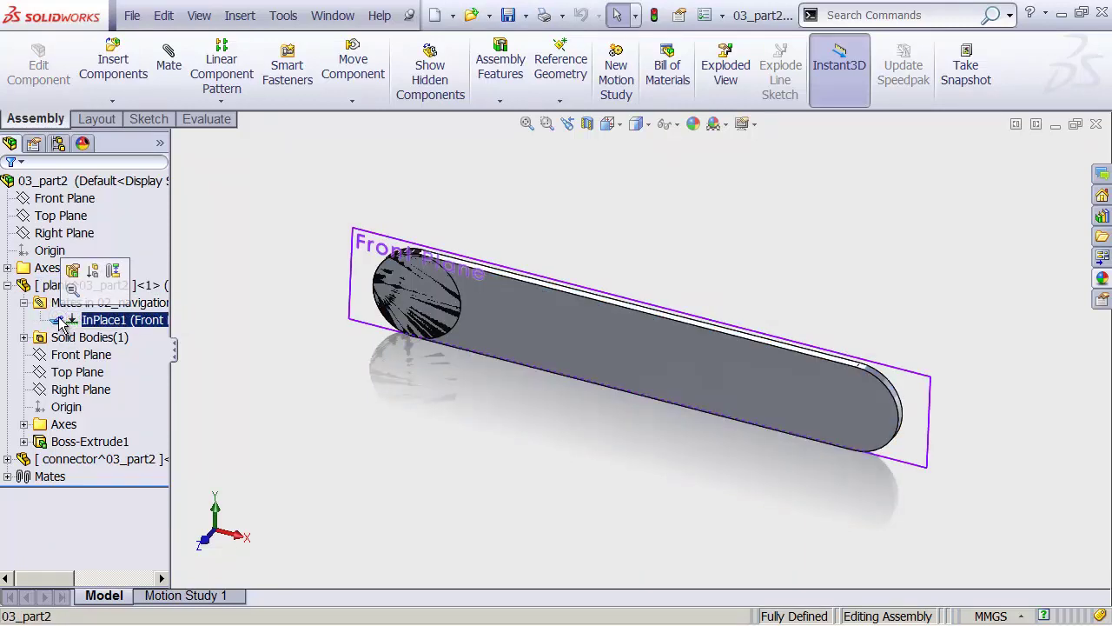
key(Delete)
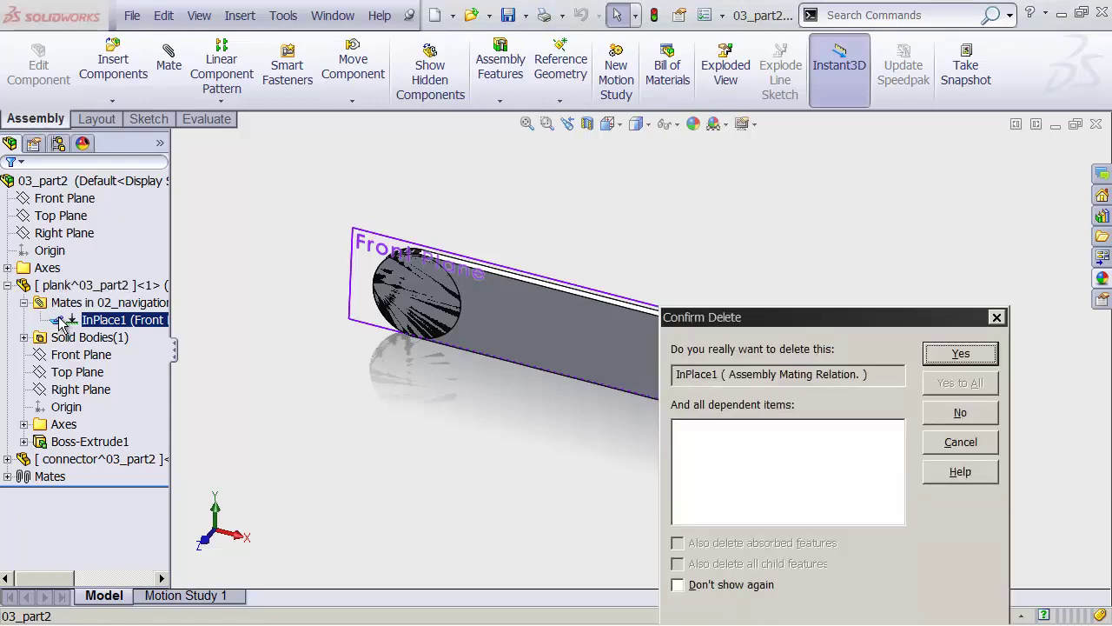
drag(794, 313, 539, 167)
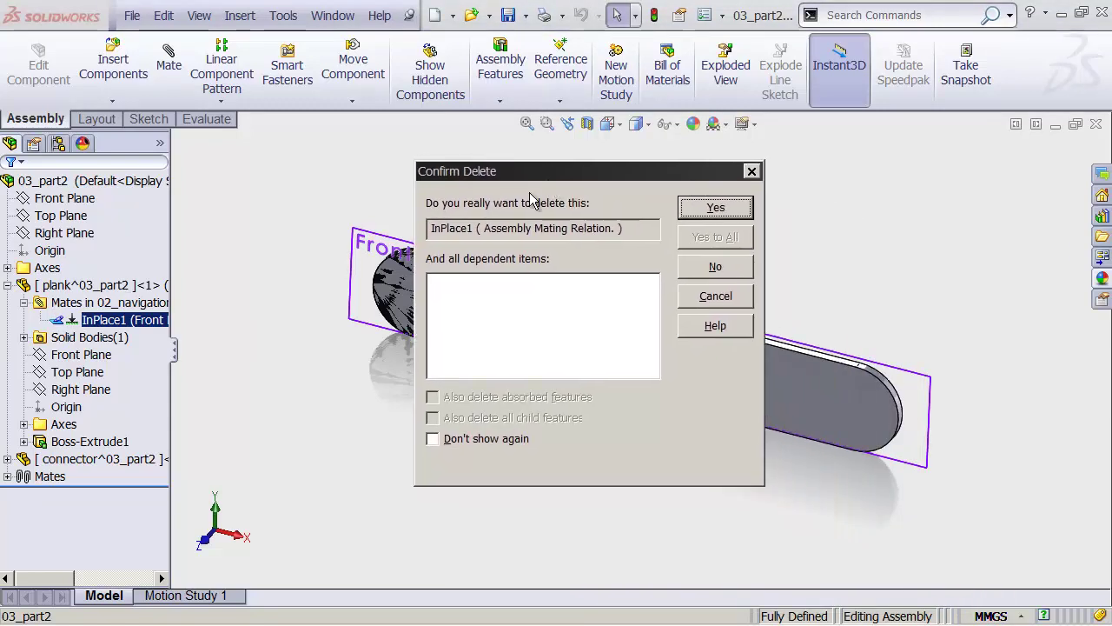
click(723, 210)
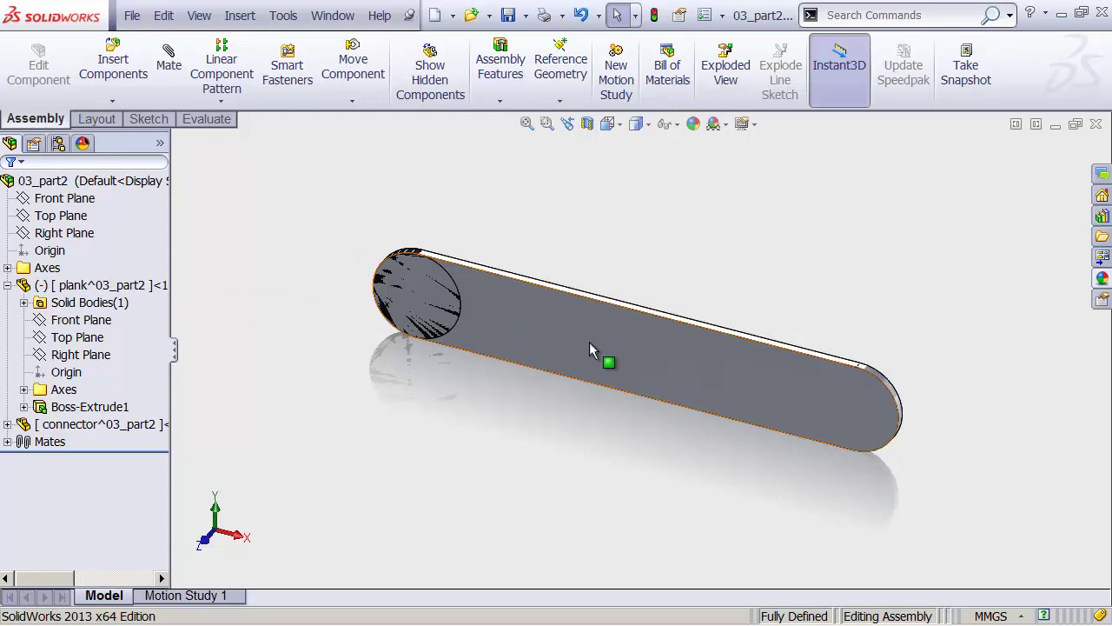
- Move the plank freely up and away from the round connector
drag(571, 336, 666, 252)
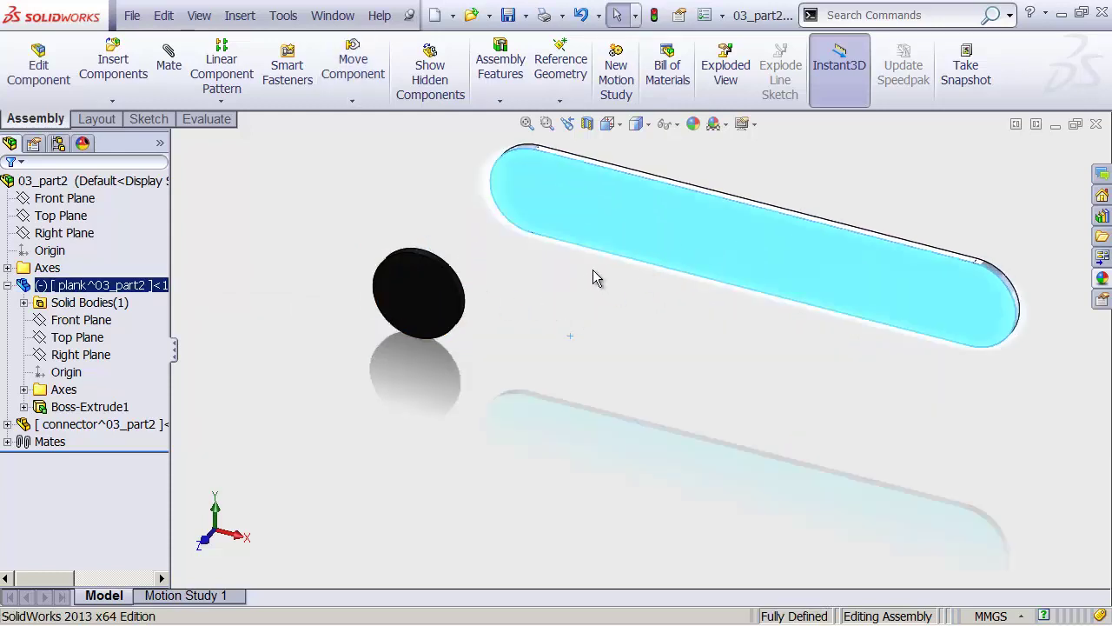
click(616, 318)
middle_drag(616, 318, 610, 284)
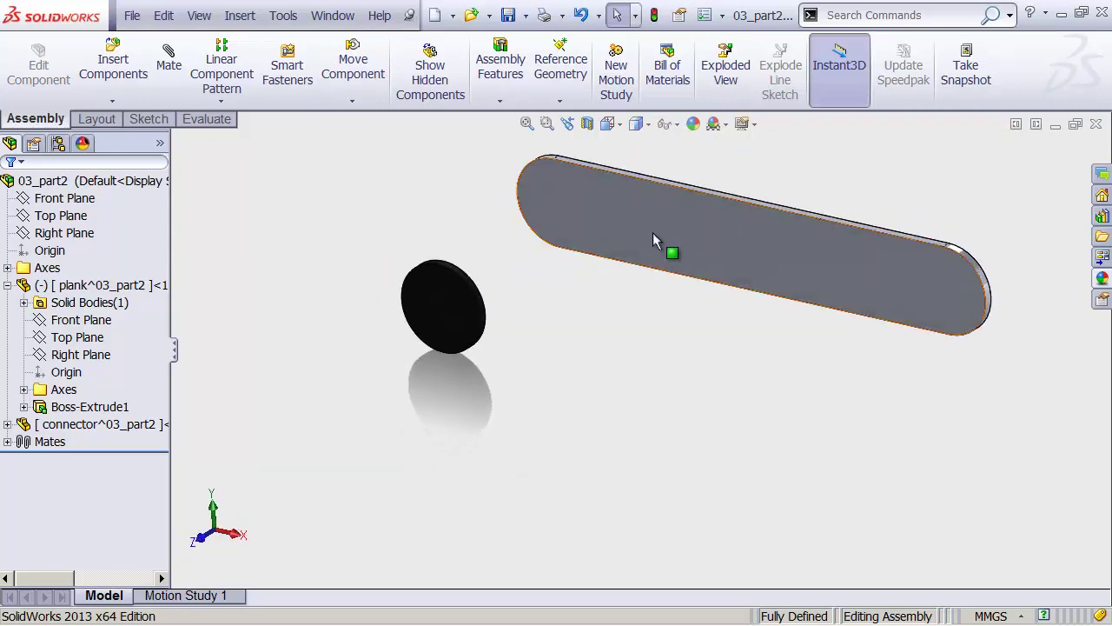
mouse_move(728, 241)
mouse_down()
mouse_move(722, 252)
mouse_move(704, 236)
mouse_move(716, 248)
mouse_up()
middle_drag(536, 353, 542, 388)
click(562, 361)
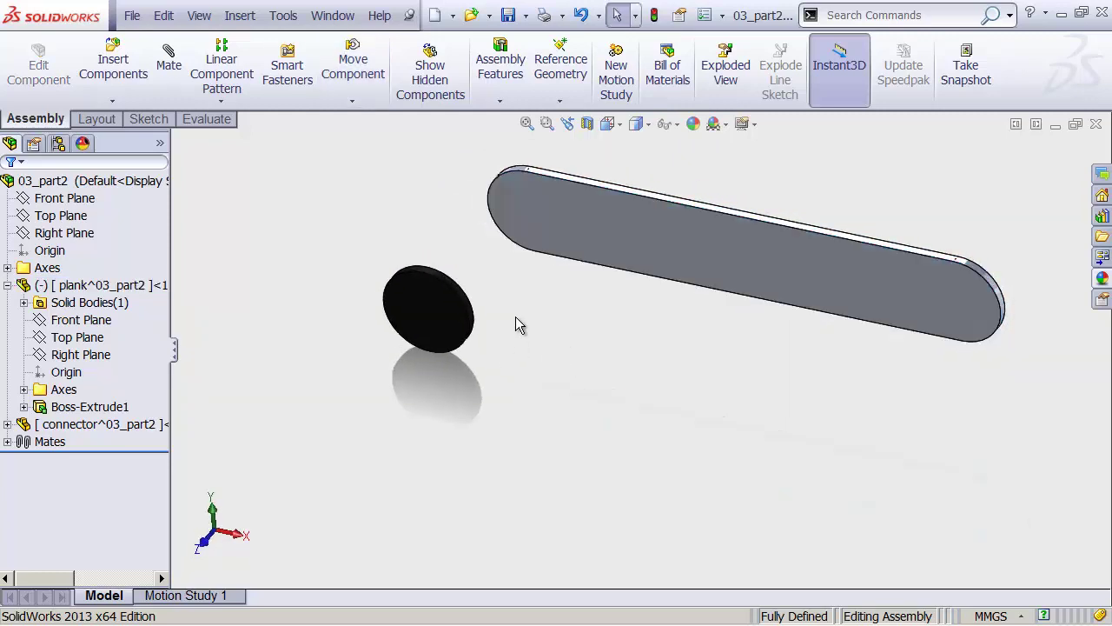
middle_drag(516, 318, 489, 422)
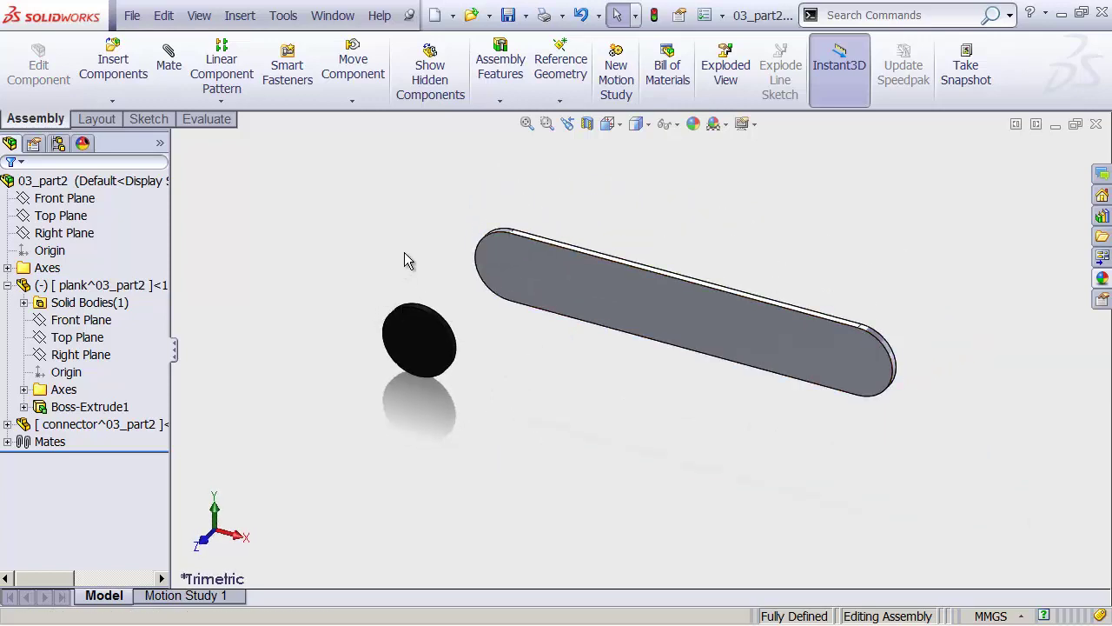
- Open the plank part in its own window
click(554, 268)
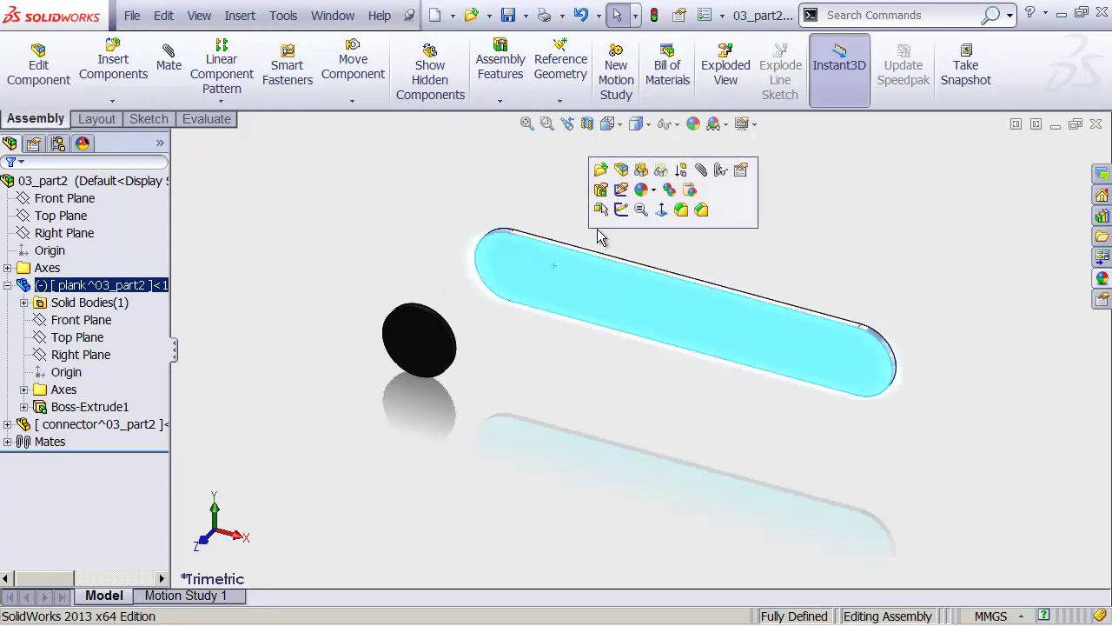
click(602, 171)
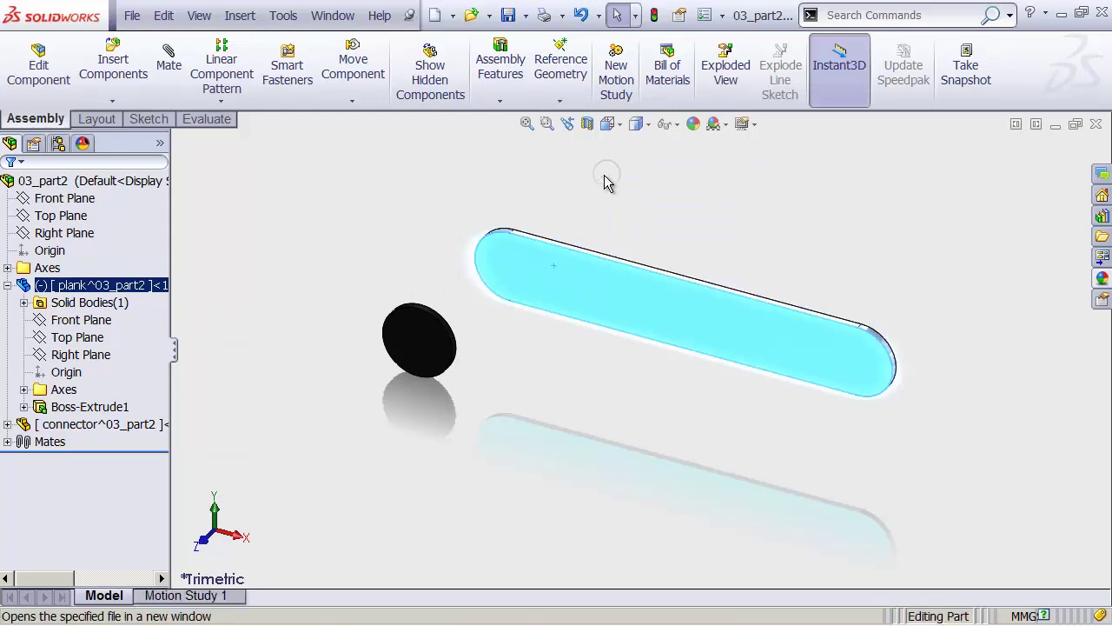
right_drag(493, 316, 578, 229)
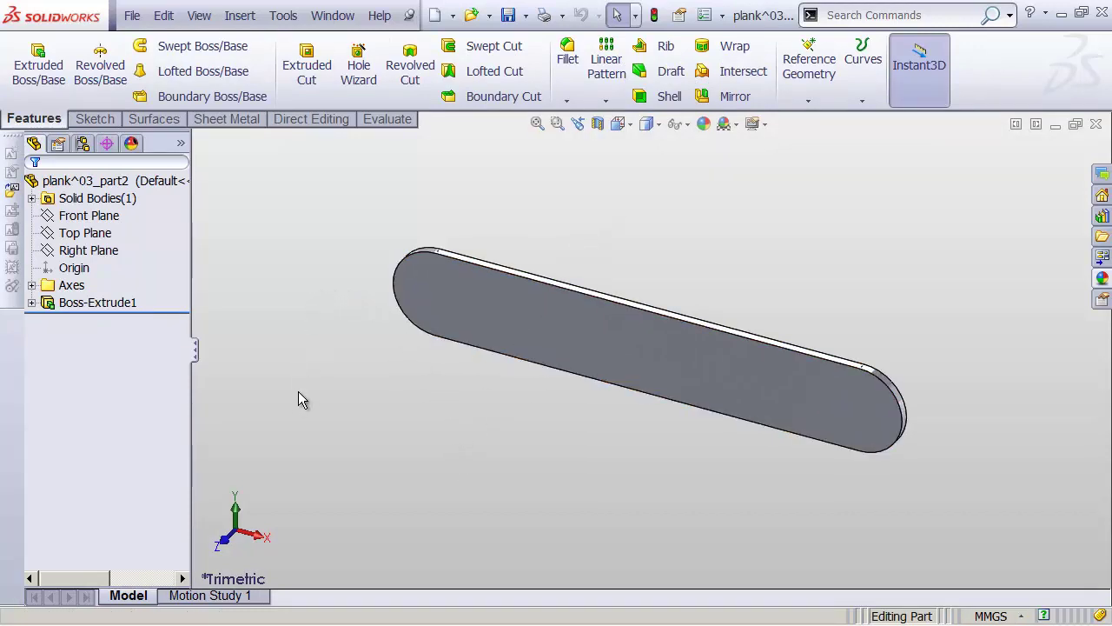
middle_drag(383, 351, 552, 241)
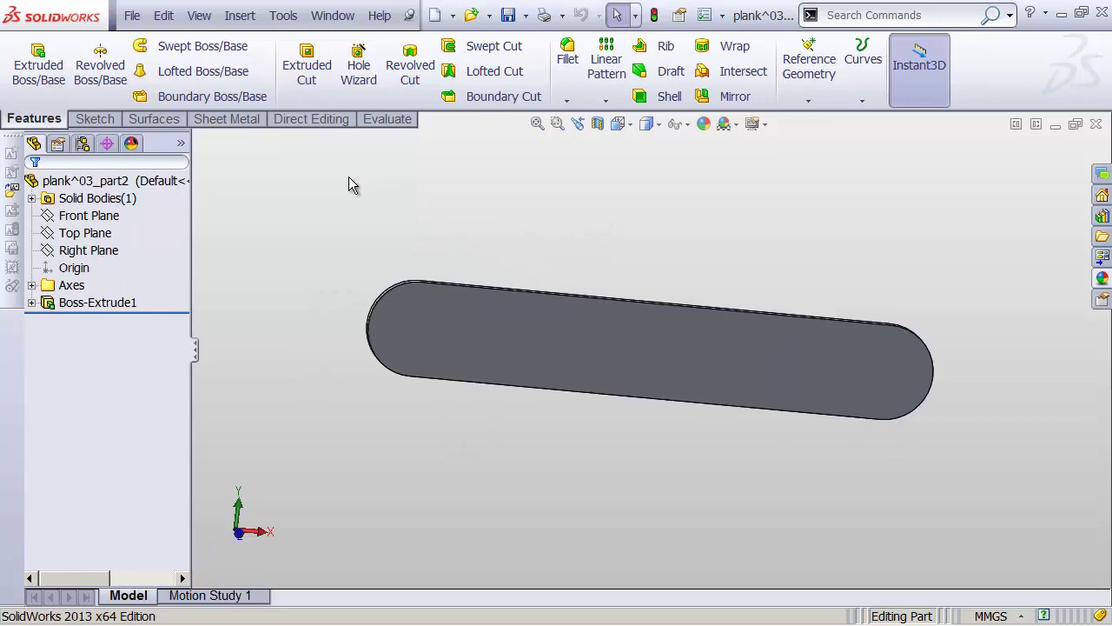
- Start a new sketch on the plank's Front Plane and view it normal to the plane
click(105, 216)
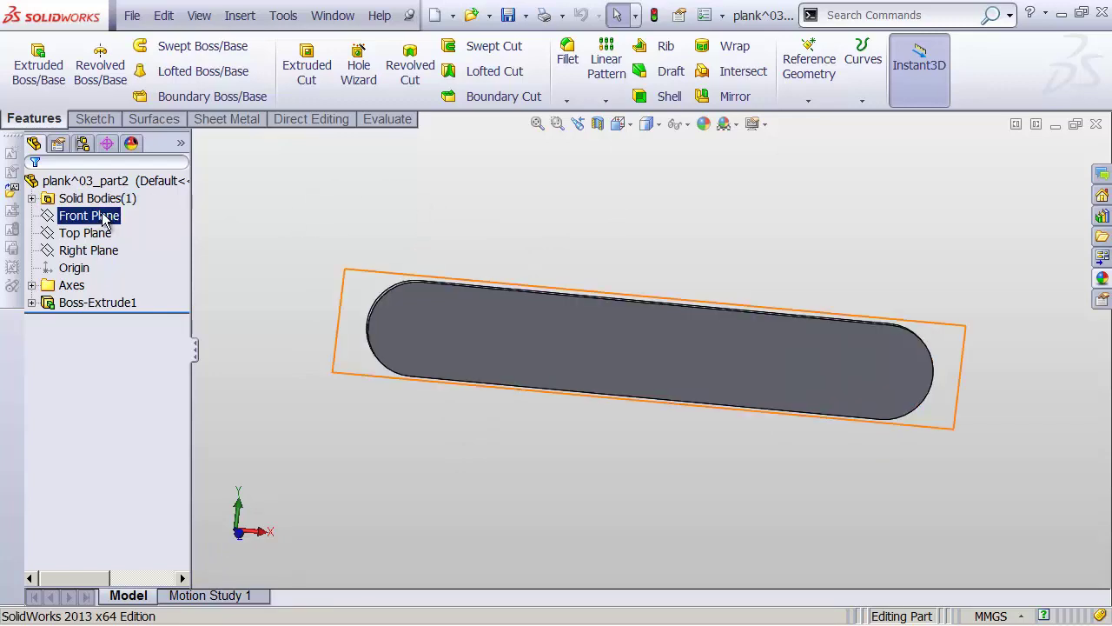
click(103, 215)
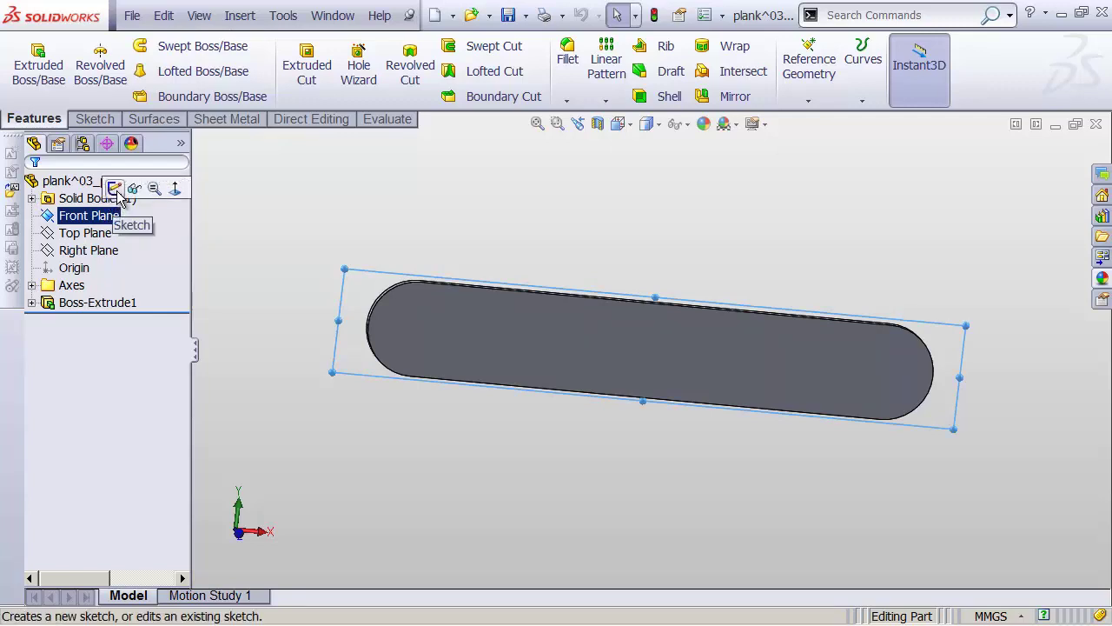
click(115, 190)
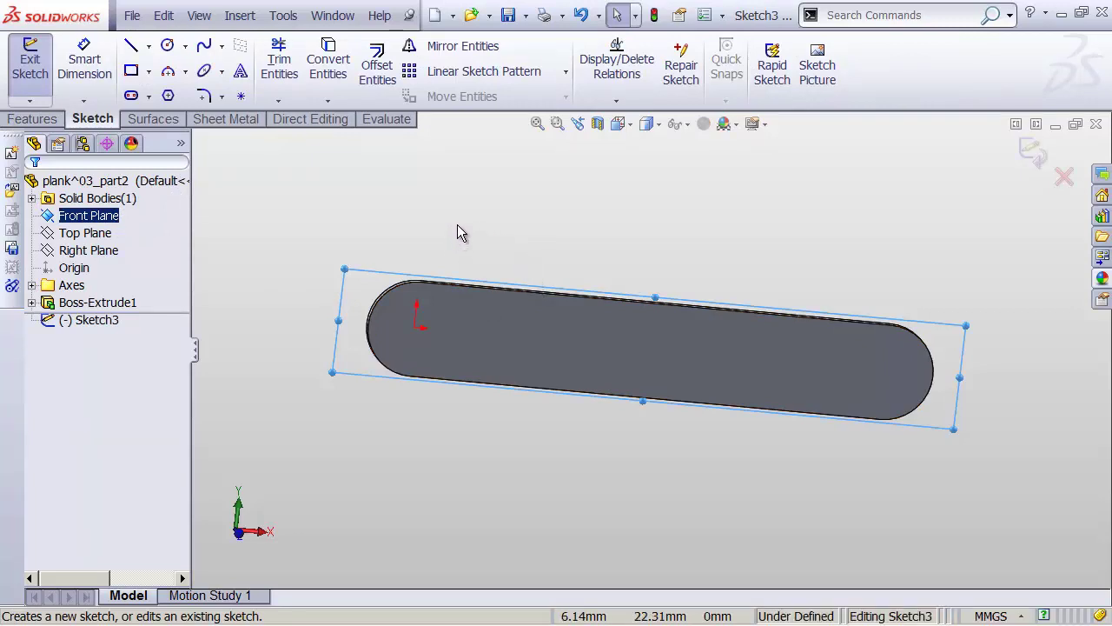
middle_drag(401, 244, 431, 253)
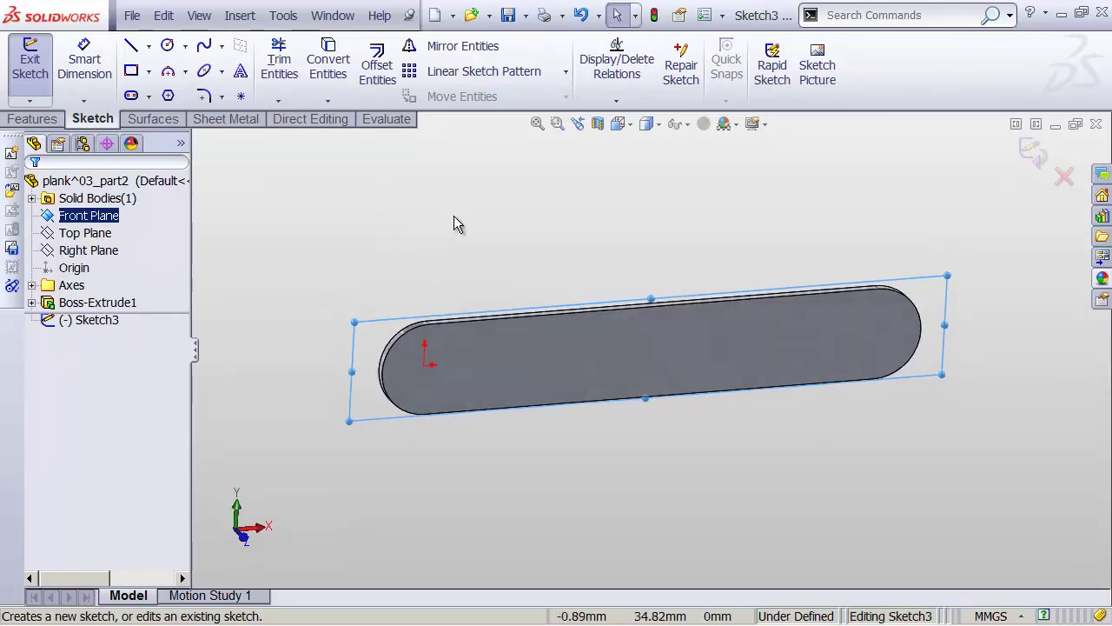
click(625, 130)
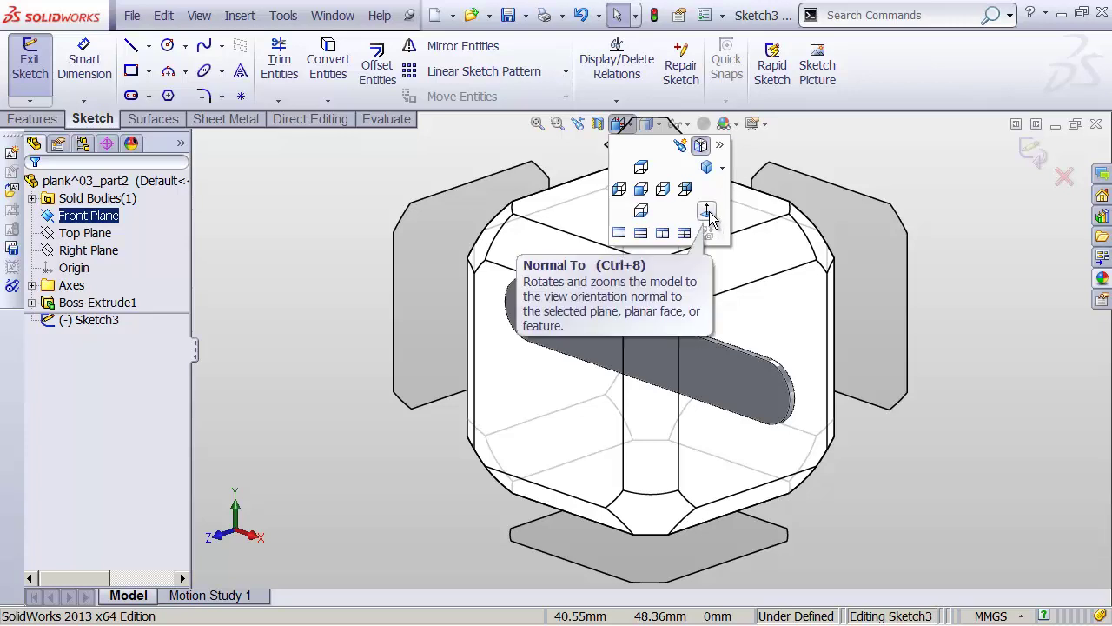
click(707, 214)
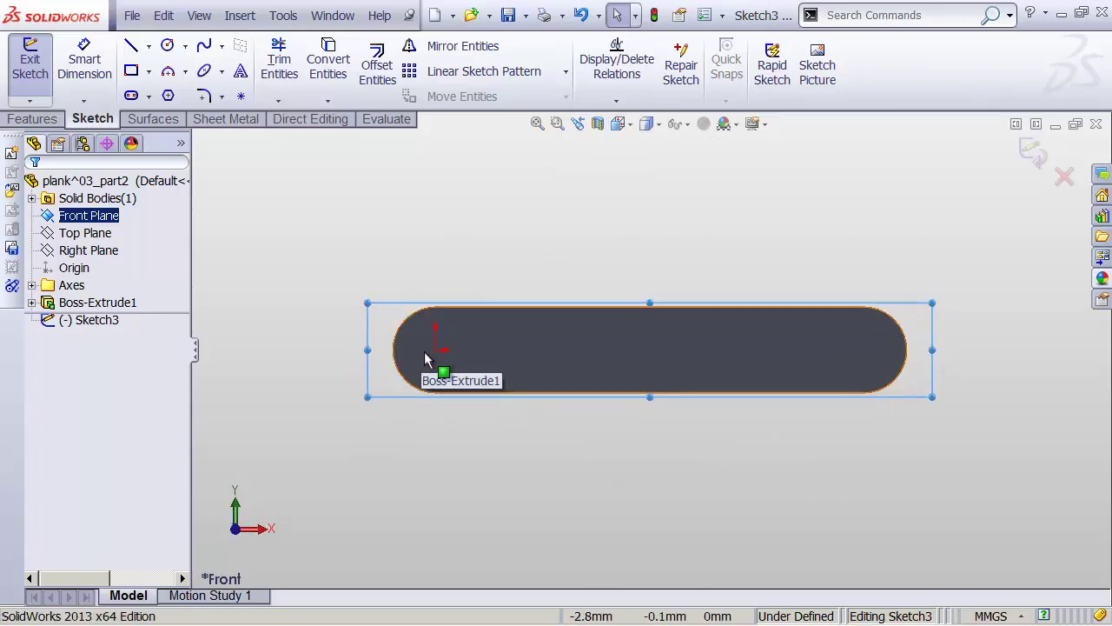
- Sketch a circle centred on the origin at the plank's rounded end, with a diameter of 10 mm
mouse_move(435, 358)
shift+middle_down()
mouse_move(442, 303)
mouse_move(390, 318)
mouse_move(539, 298)
mouse_move(725, 300)
mouse_move(670, 272)
mouse_move(631, 315)
mouse_move(630, 301)
mouse_move(654, 294)
shift+middle_up()
shift+middle_drag(634, 319, 624, 294)
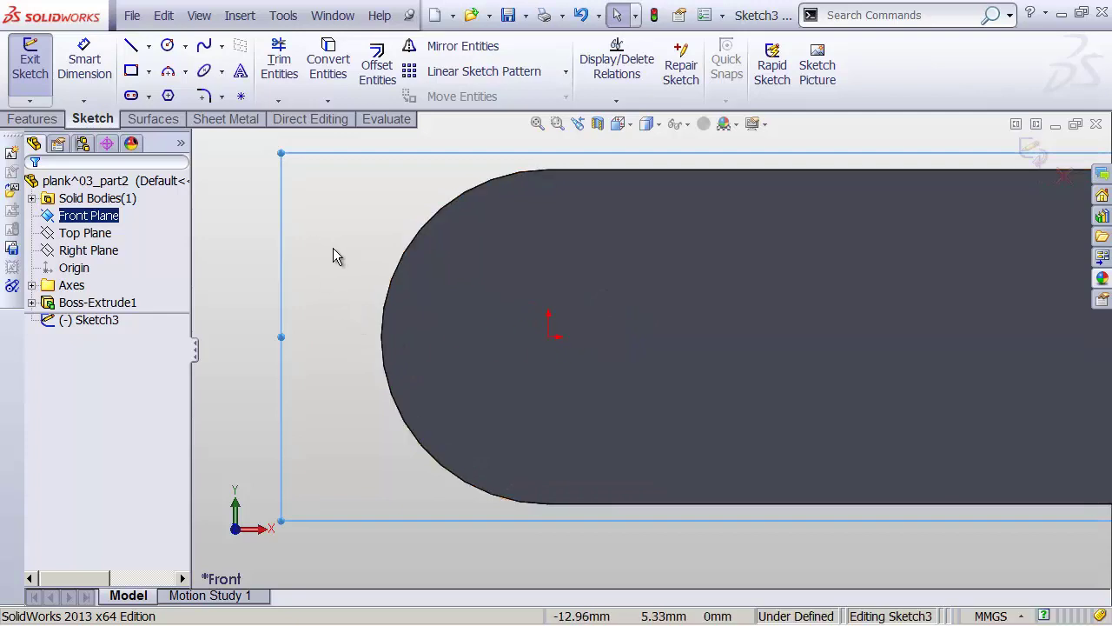
key(s)
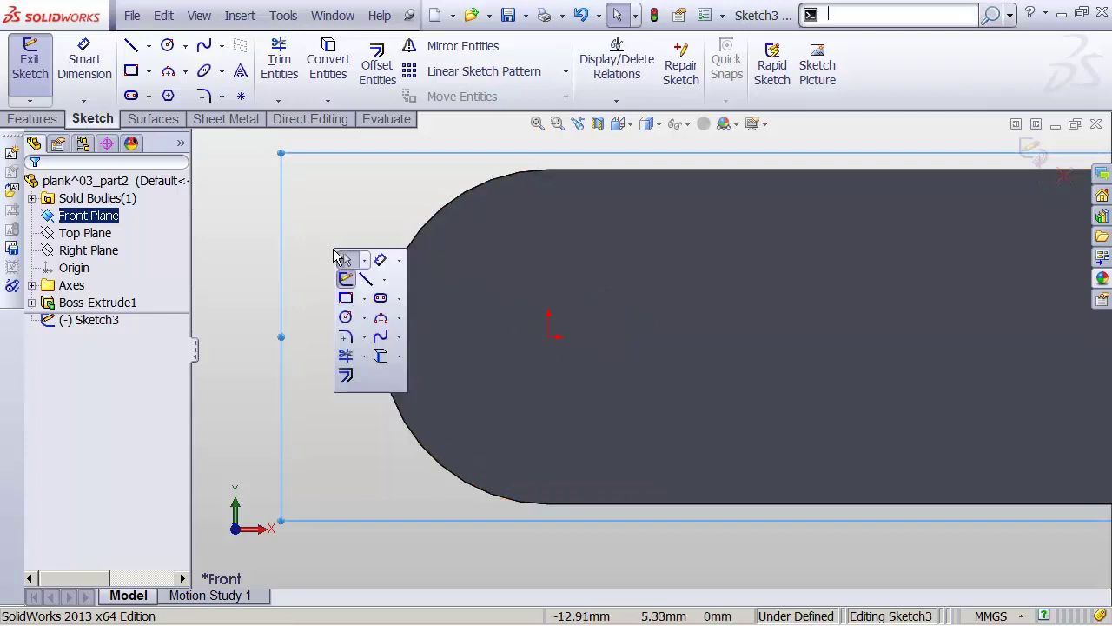
click(346, 319)
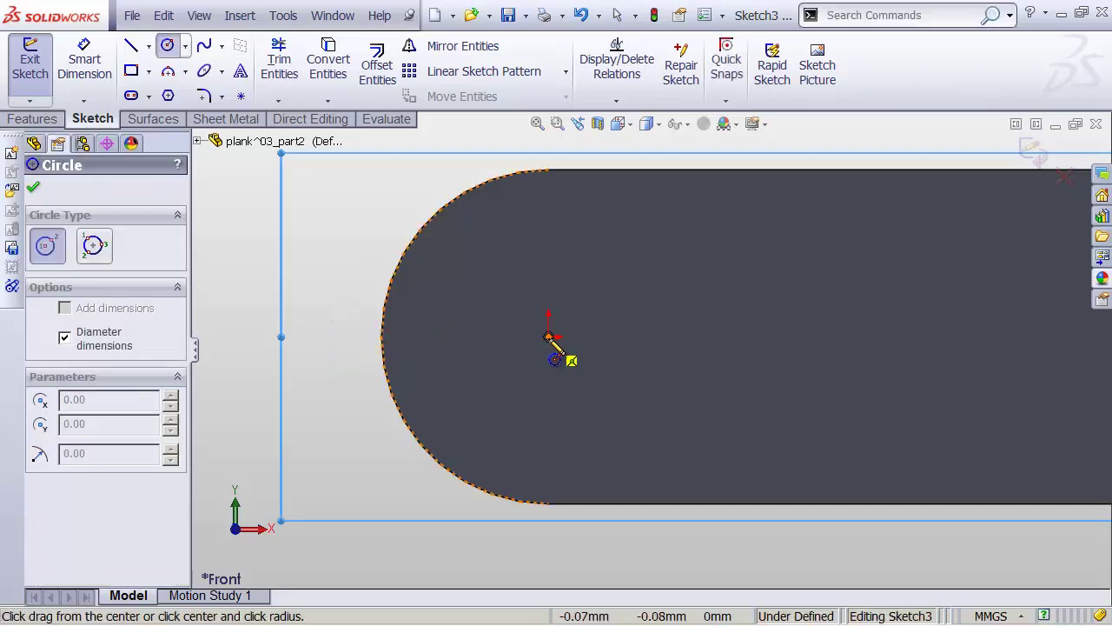
click(549, 337)
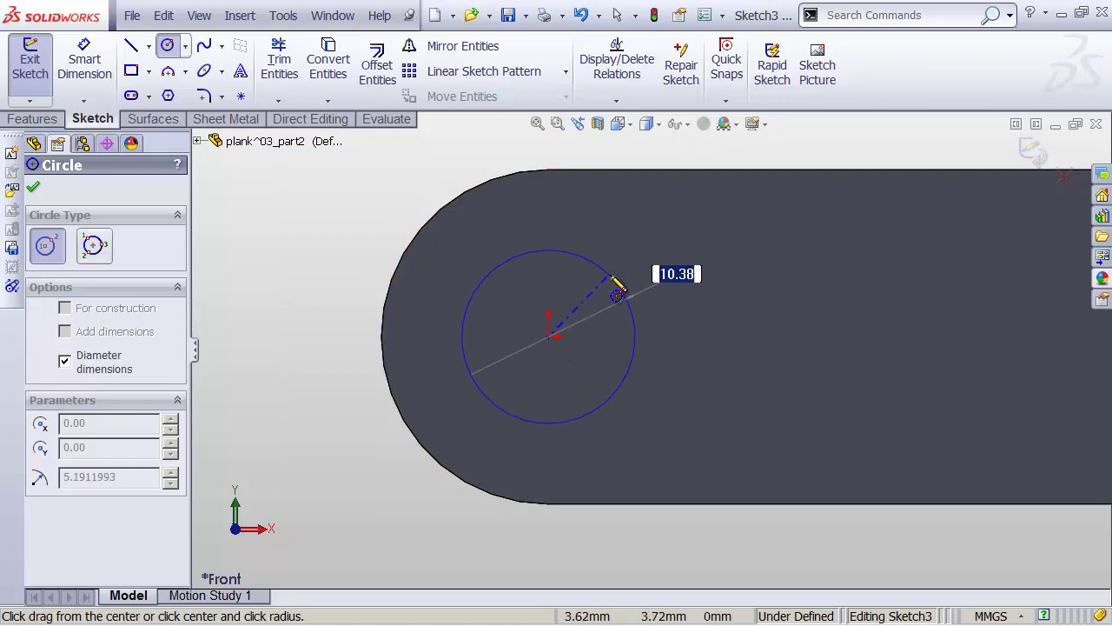
text(10)
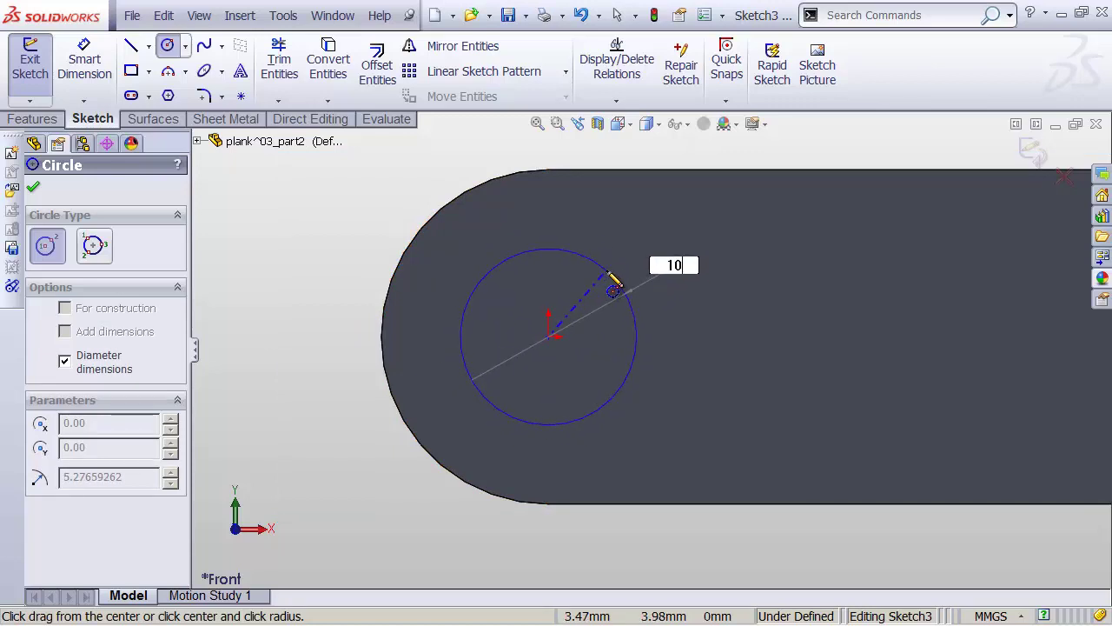
key(Return)
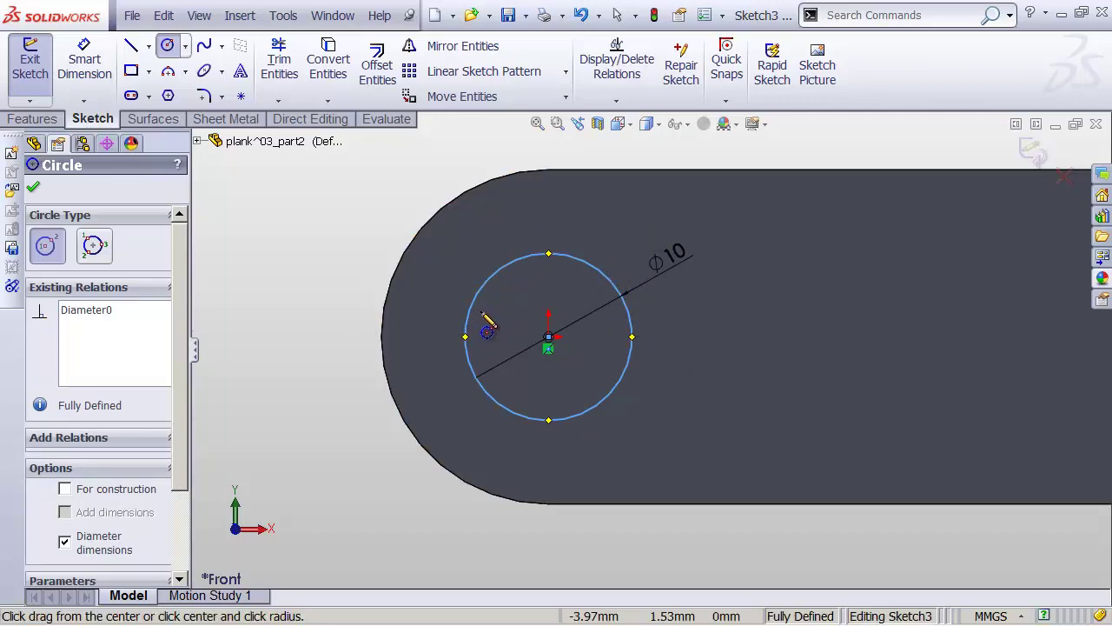
- Cut the circle sketch Through All with the cut direction reversed so it passes through the plank
click(35, 119)
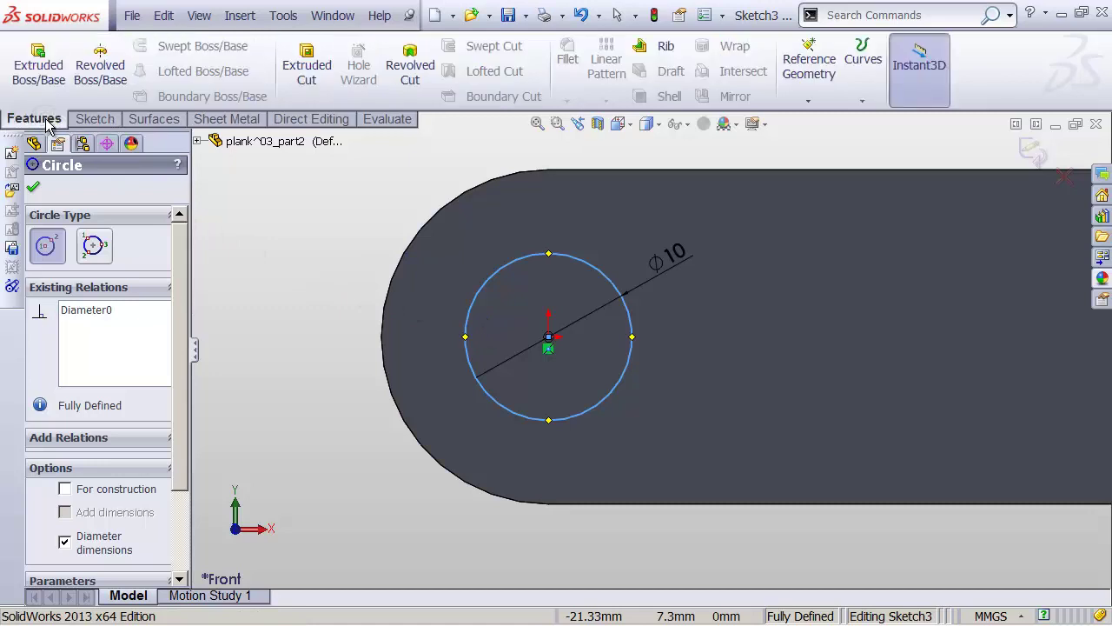
click(315, 95)
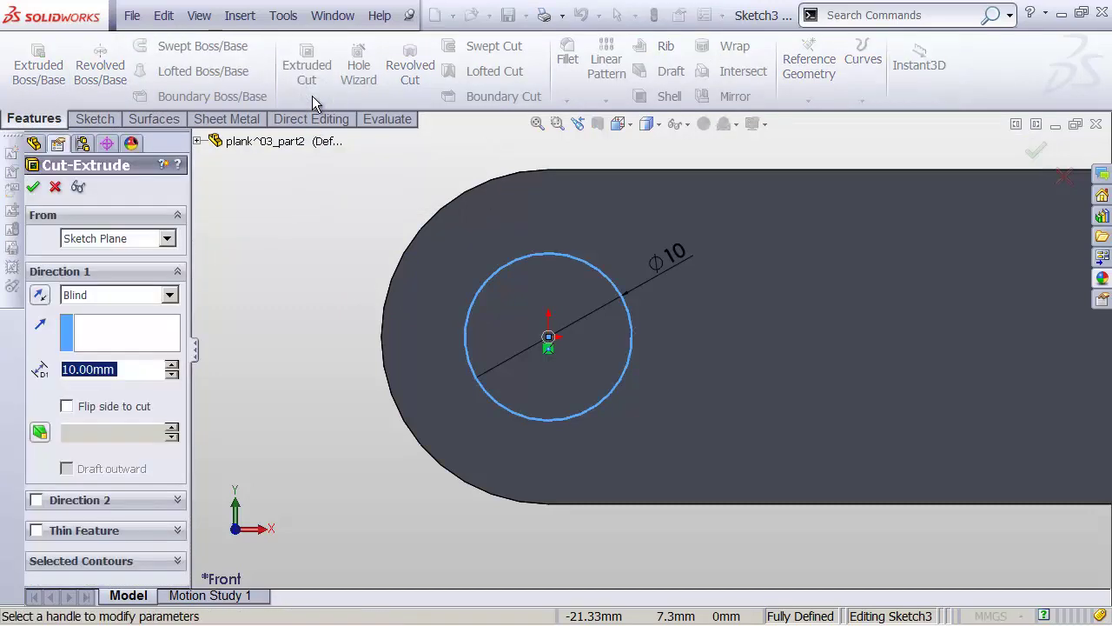
middle_drag(725, 252, 662, 332)
shift+middle_drag(717, 259, 599, 248)
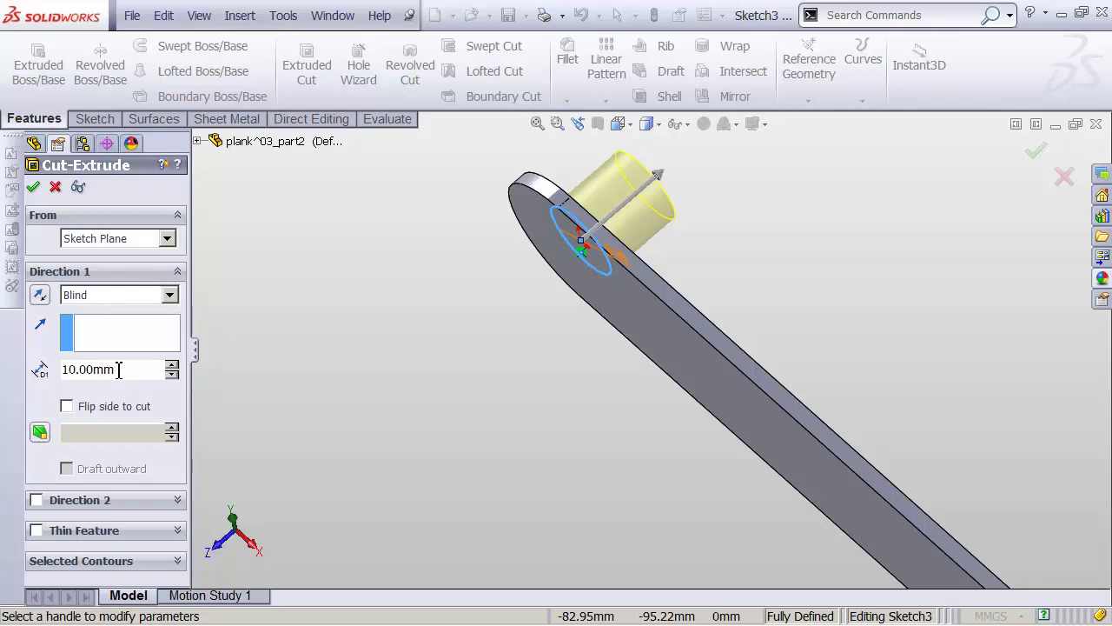
click(124, 294)
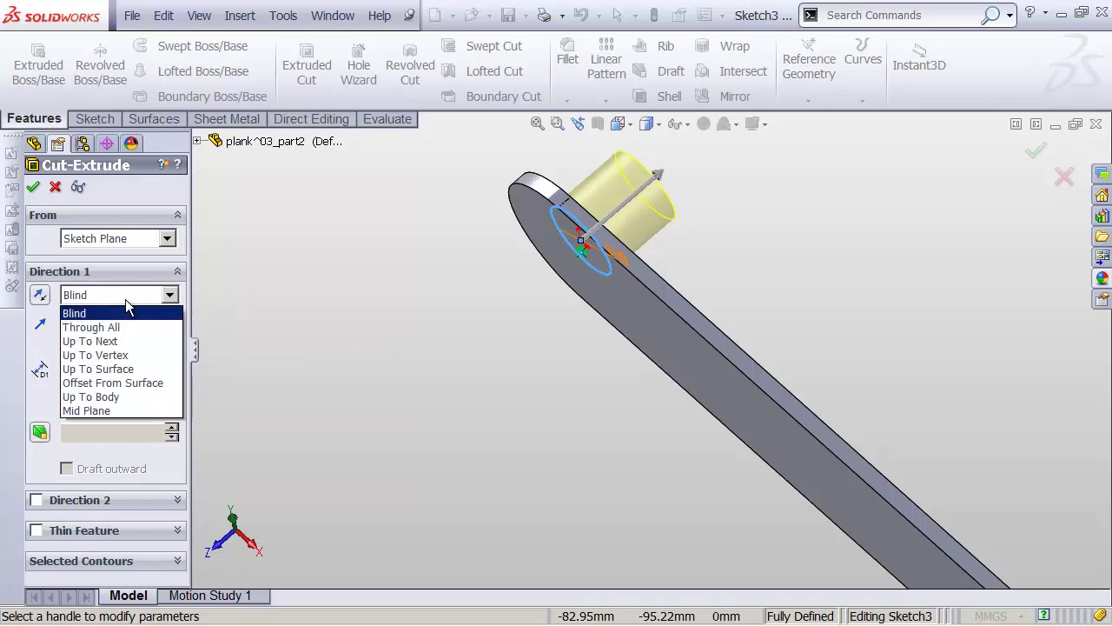
click(127, 326)
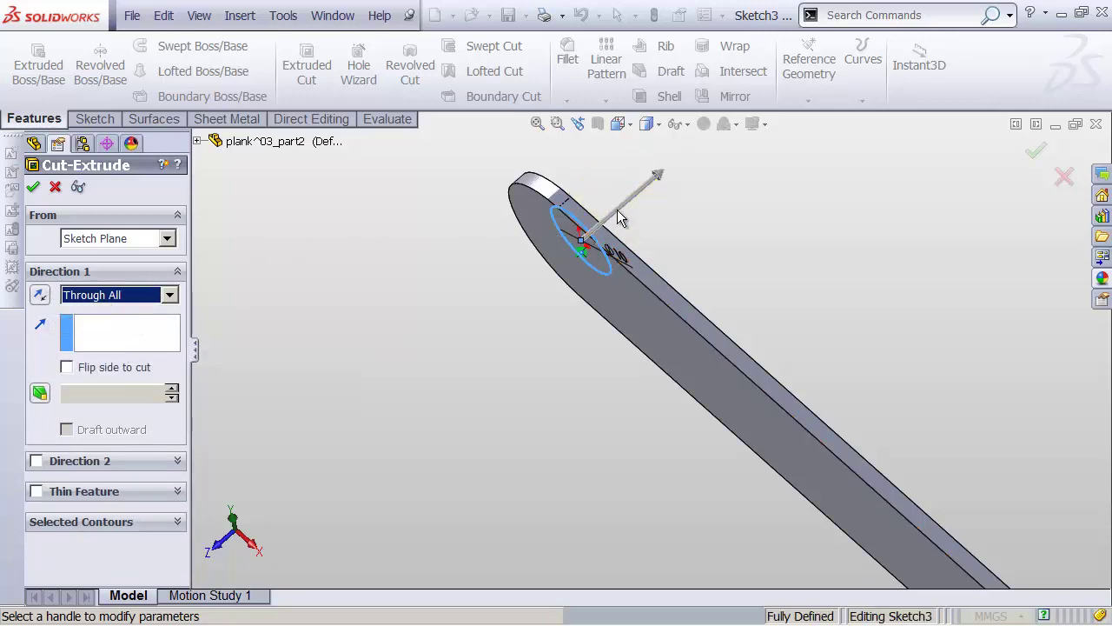
click(38, 298)
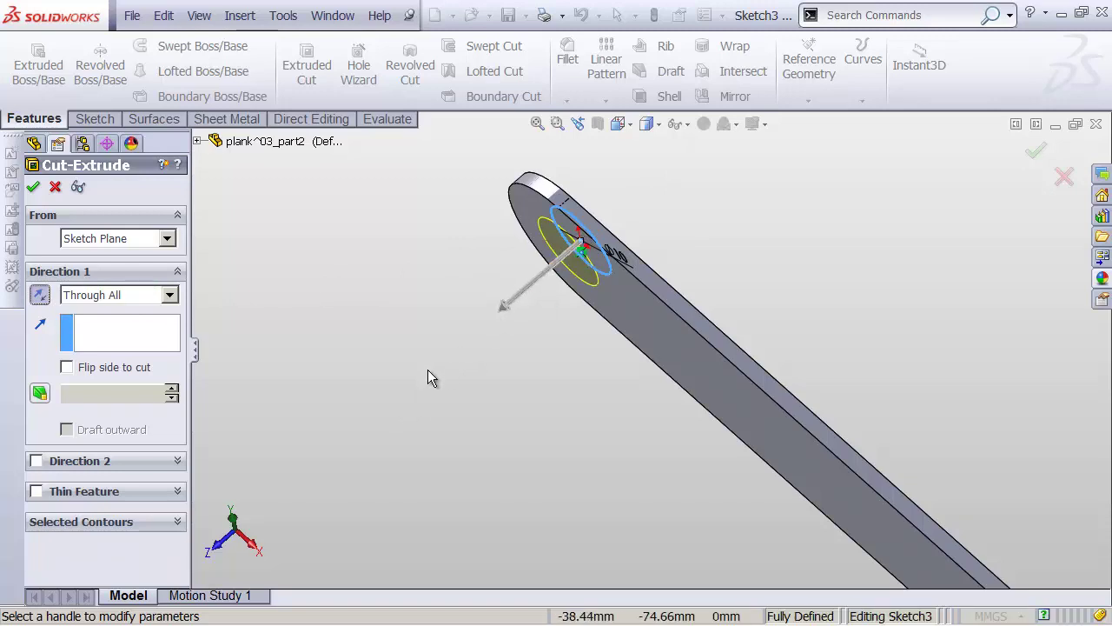
click(33, 187)
middle_drag(365, 340, 541, 300)
shift+middle_drag(550, 363, 522, 387)
ctrl+middle_drag(729, 358, 451, 420)
right_drag(514, 226, 542, 184)
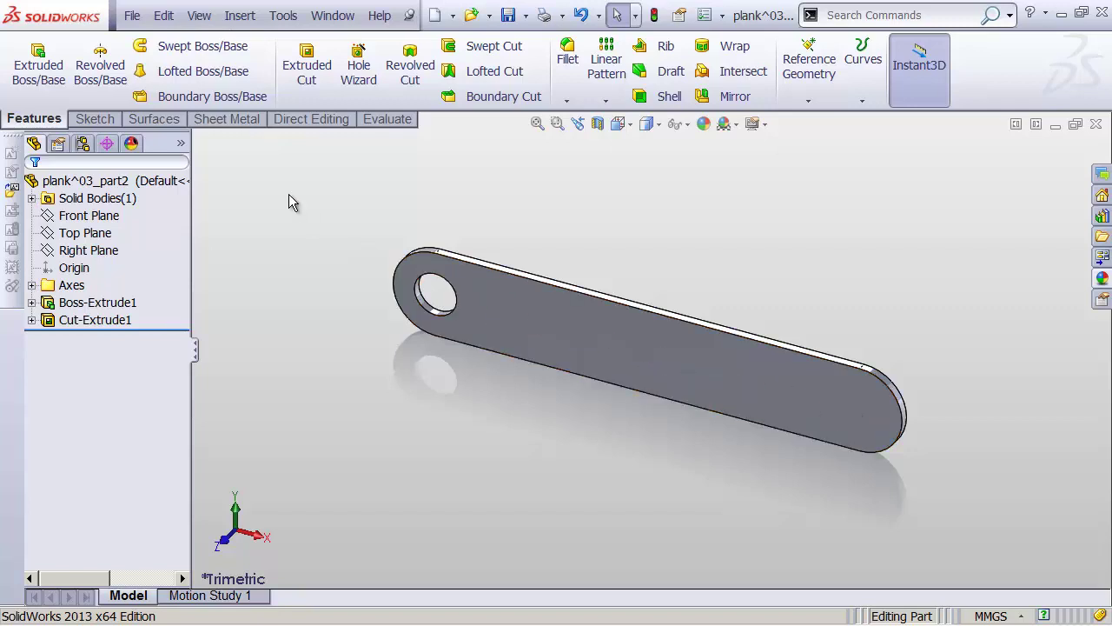
- Show Sketch2 of the plank's Boss-Extrude1 in the model
click(50, 304)
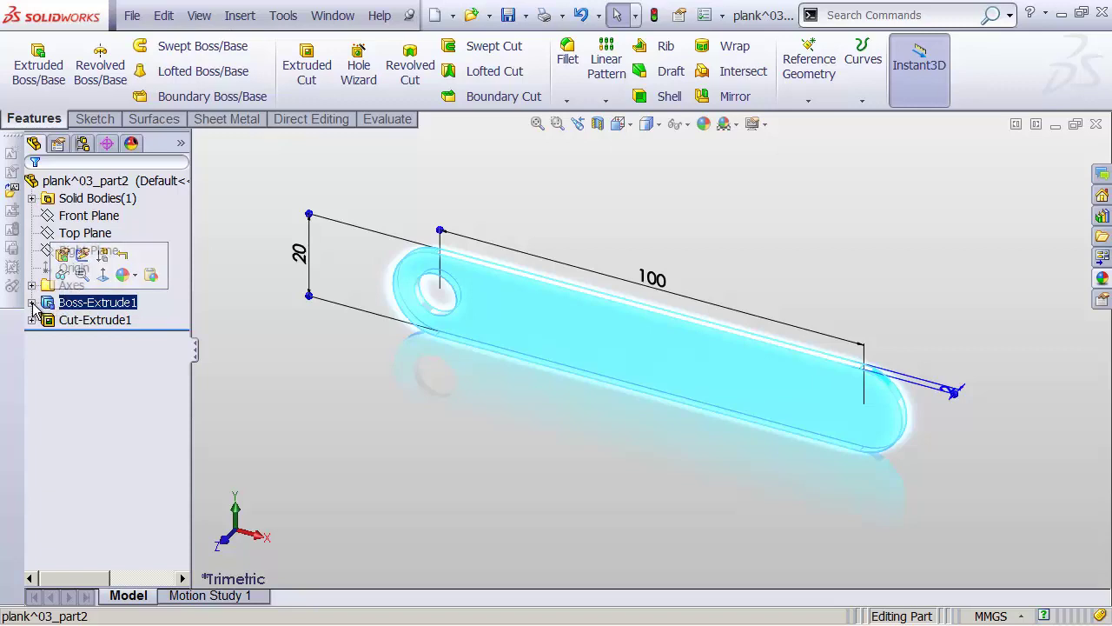
click(32, 302)
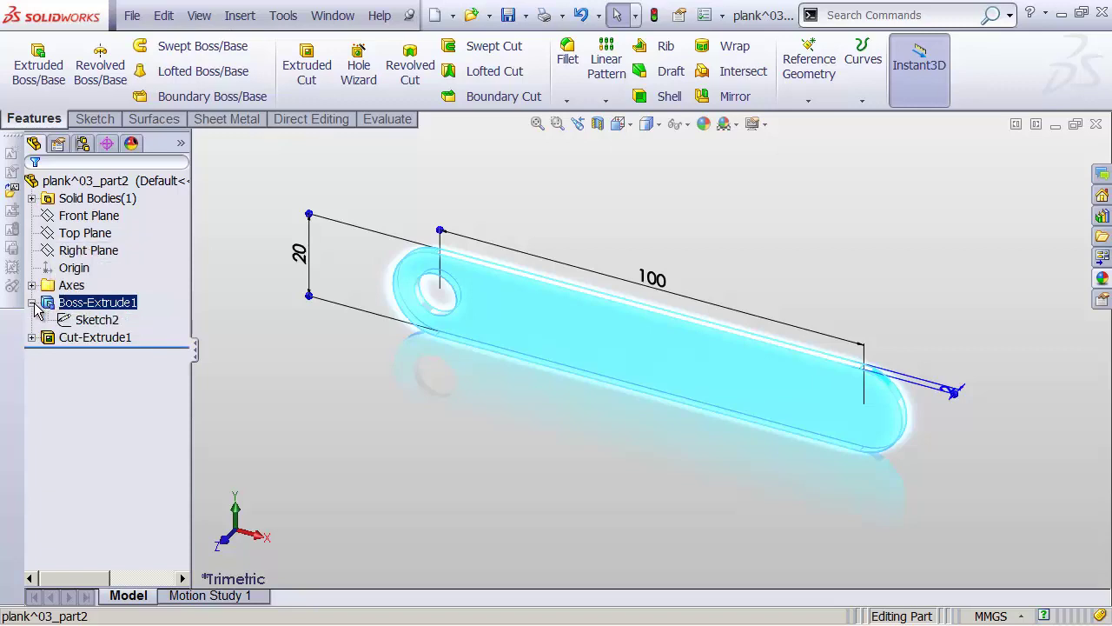
click(87, 320)
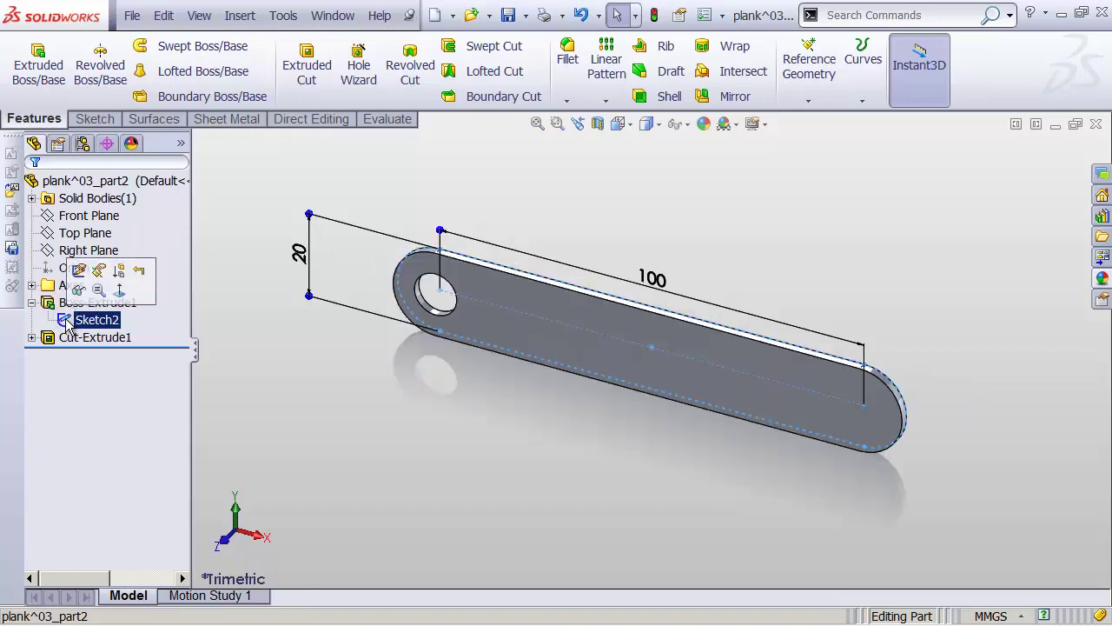
click(54, 304)
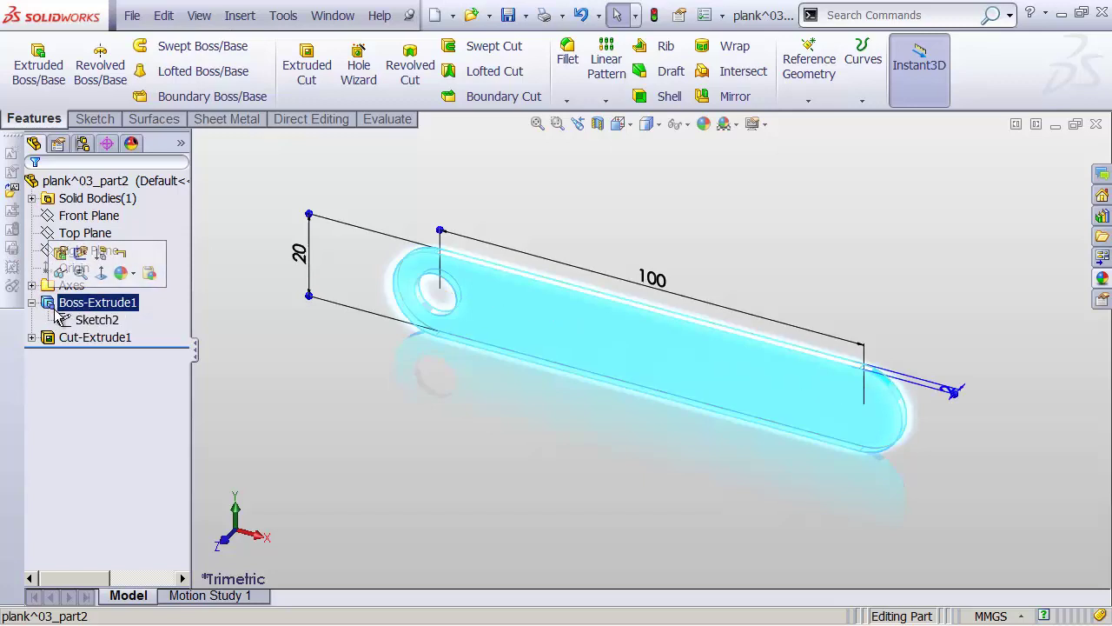
click(71, 320)
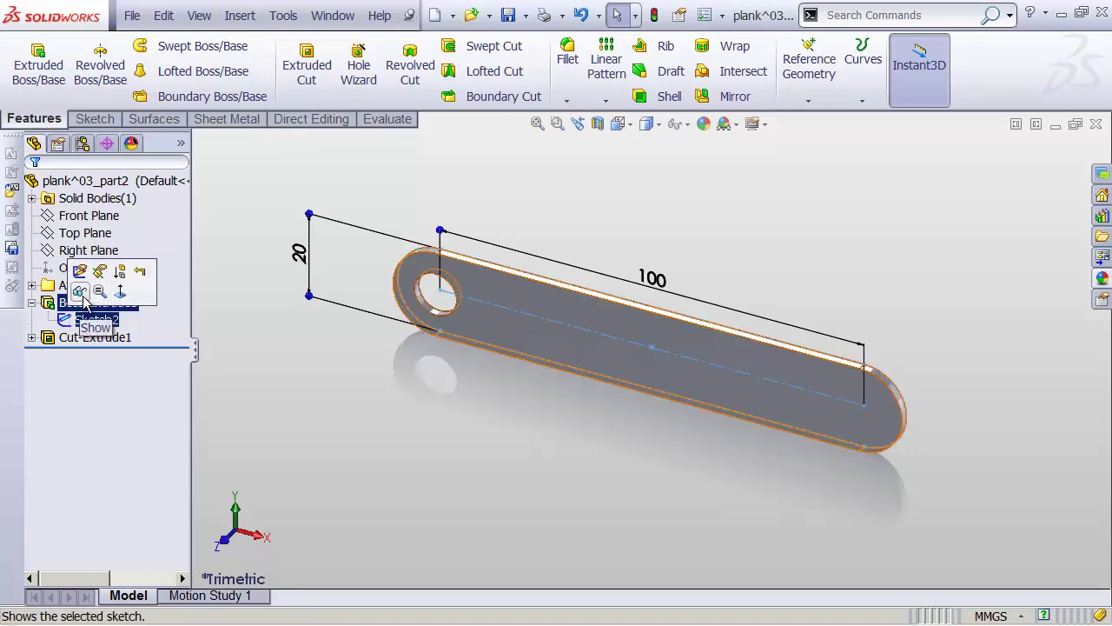
click(85, 300)
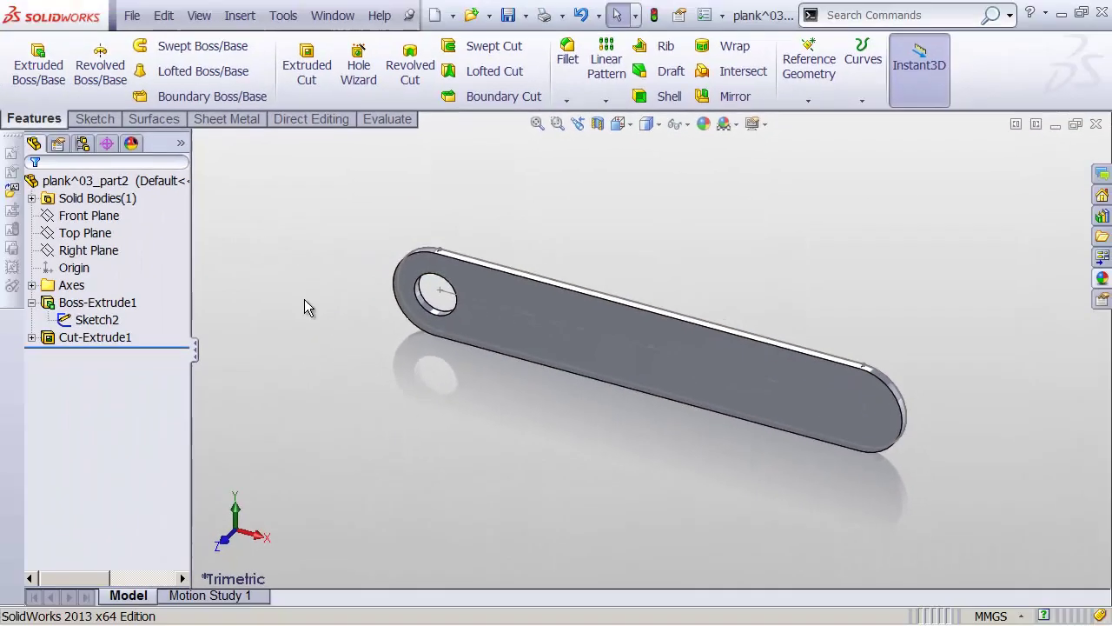
click(123, 324)
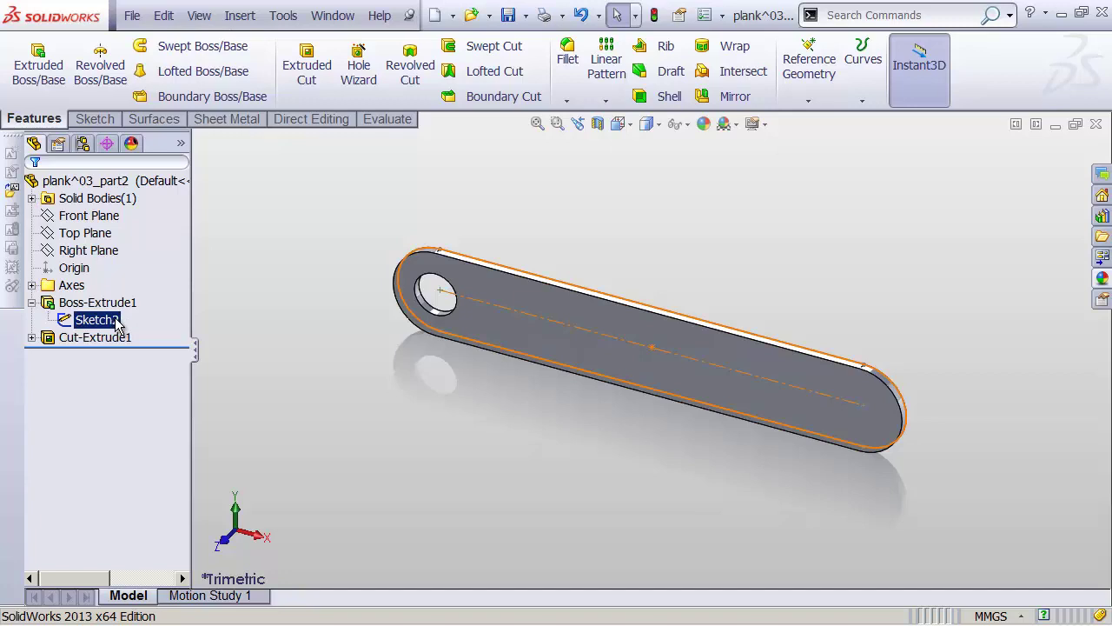
key(Escape)
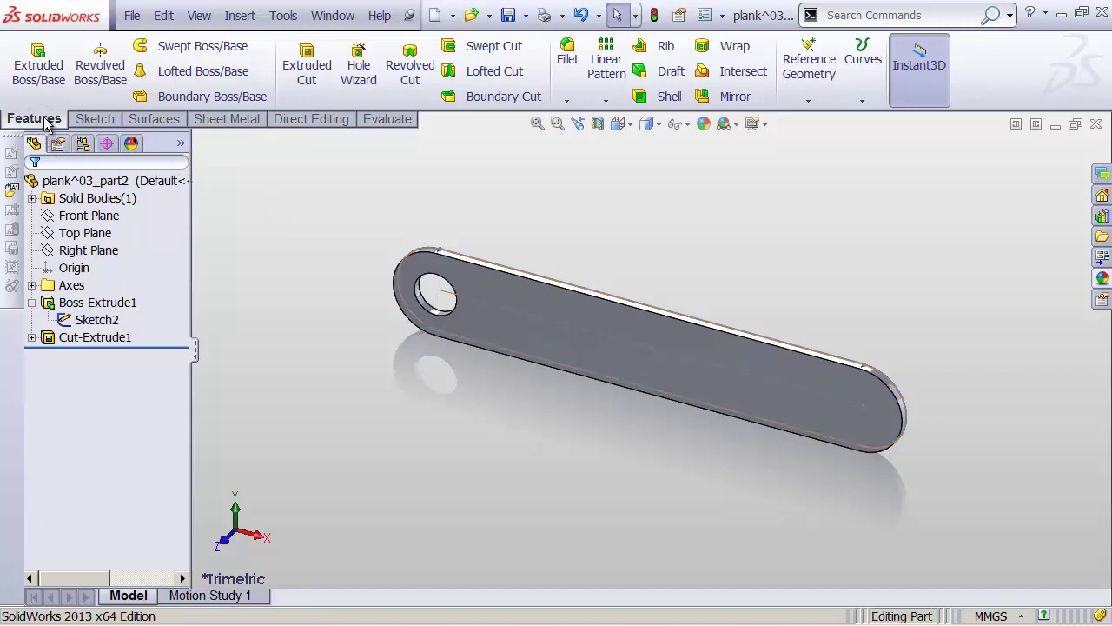
- Start a Curve Driven Pattern with the centreline of Sketch2 as its Direction 1 curve
click(608, 105)
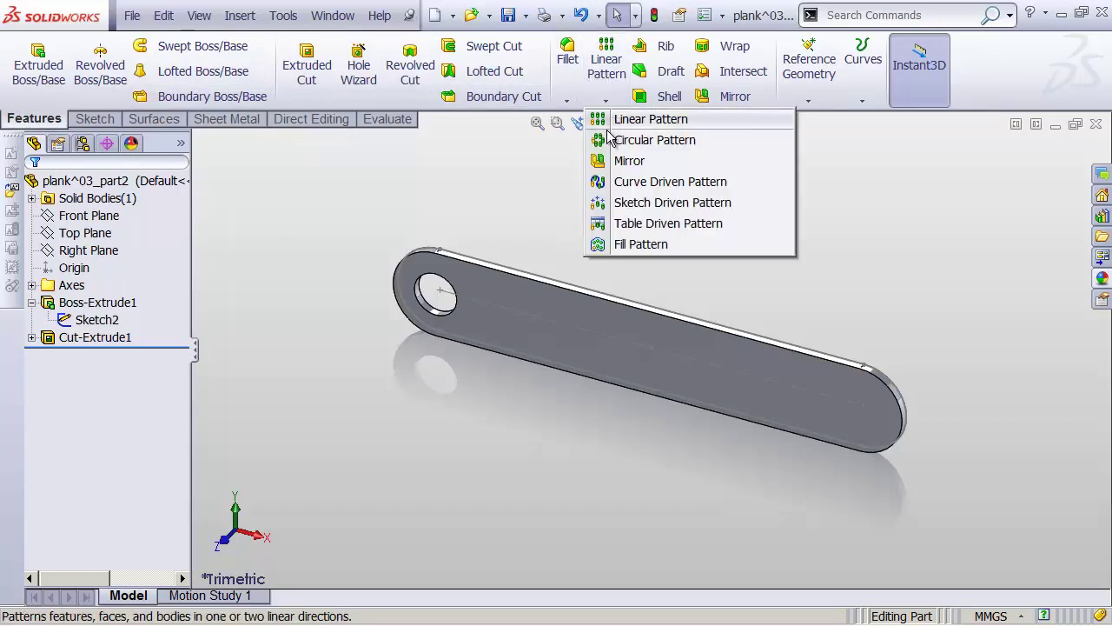
click(631, 186)
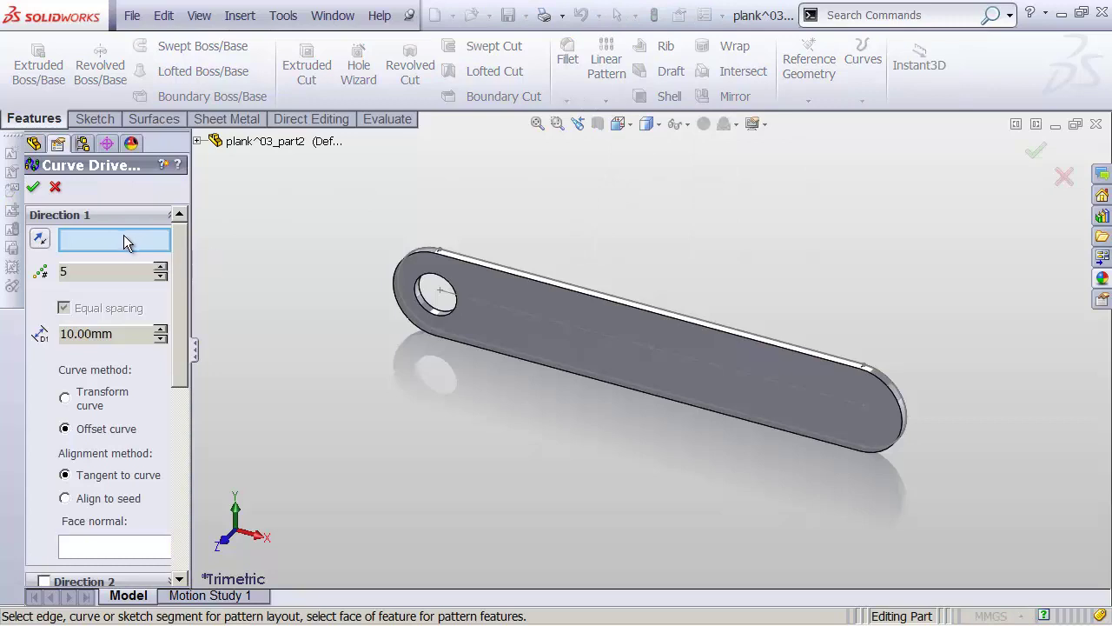
click(508, 316)
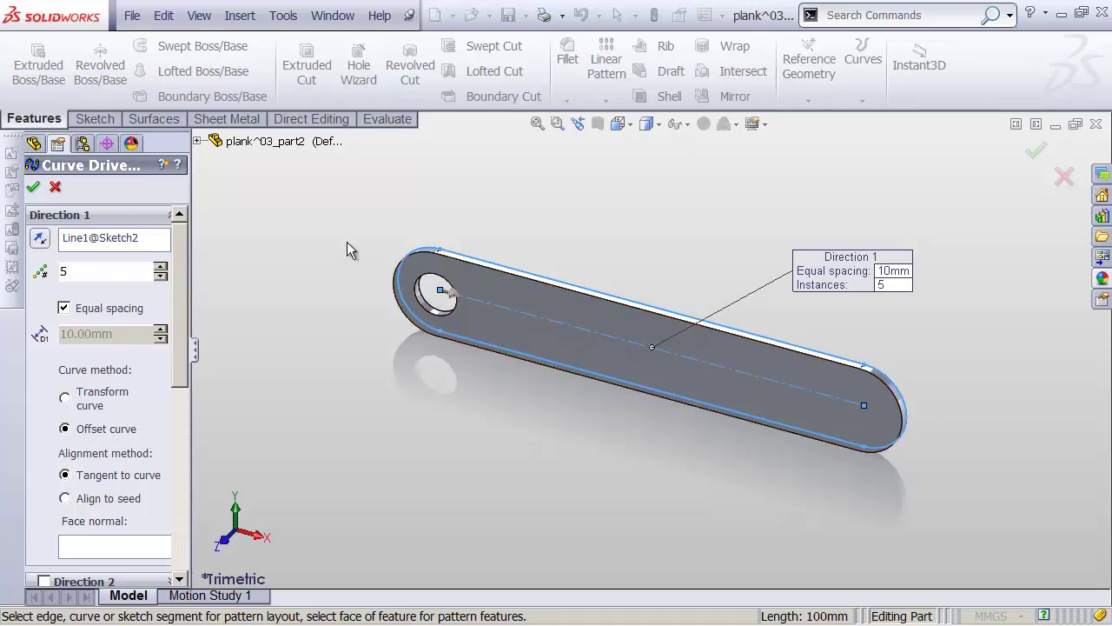
- Choose the hole cut at the plank's end as the feature to pattern
drag(180, 249, 199, 408)
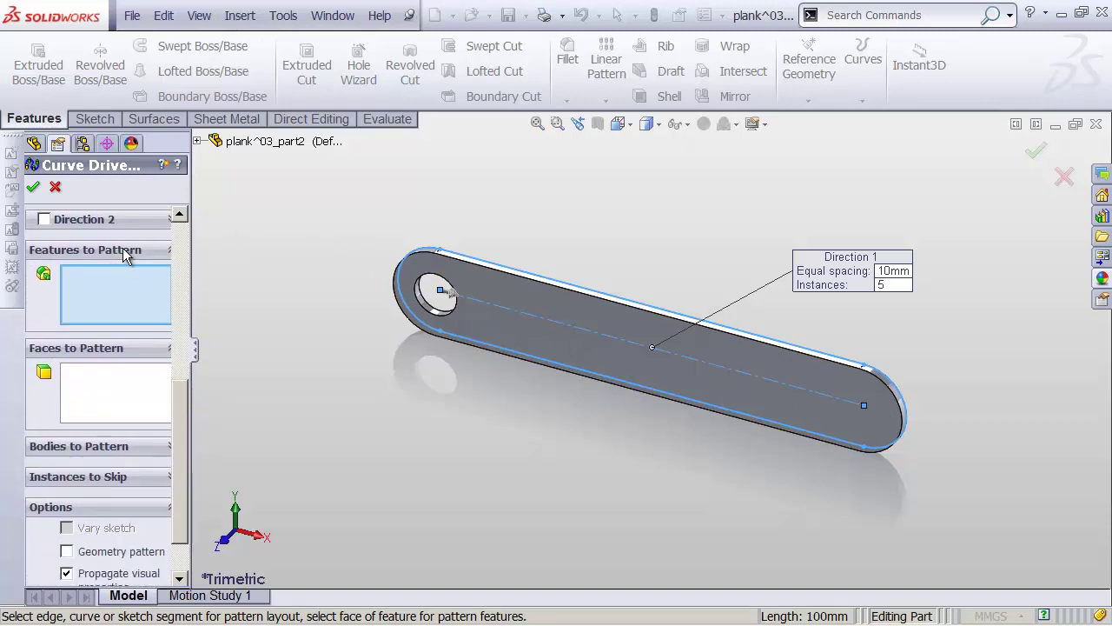
drag(191, 263, 224, 263)
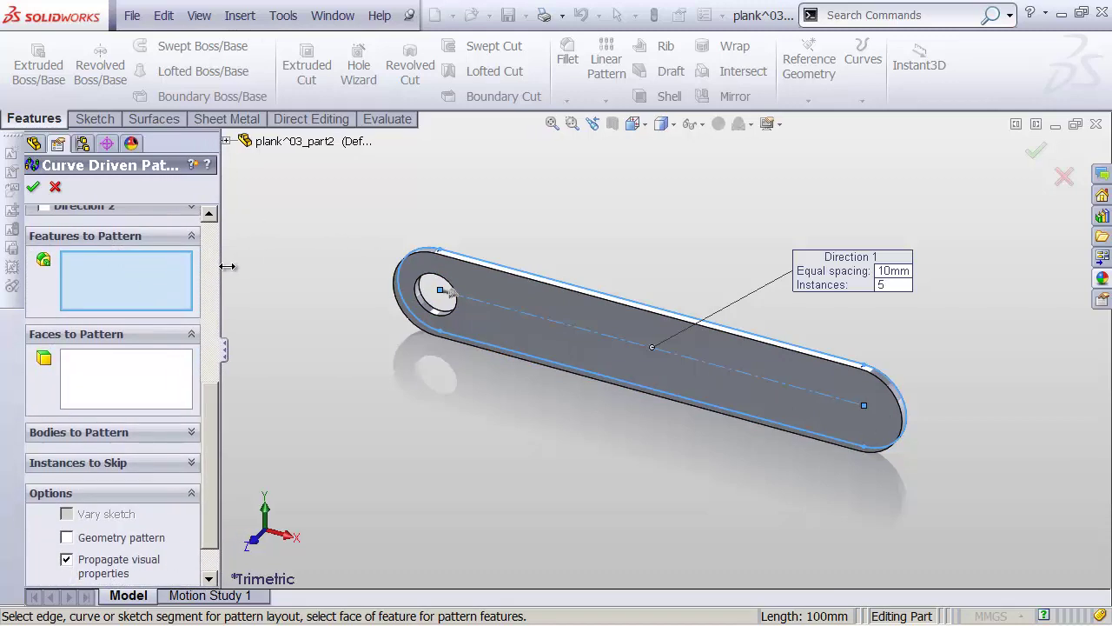
click(116, 236)
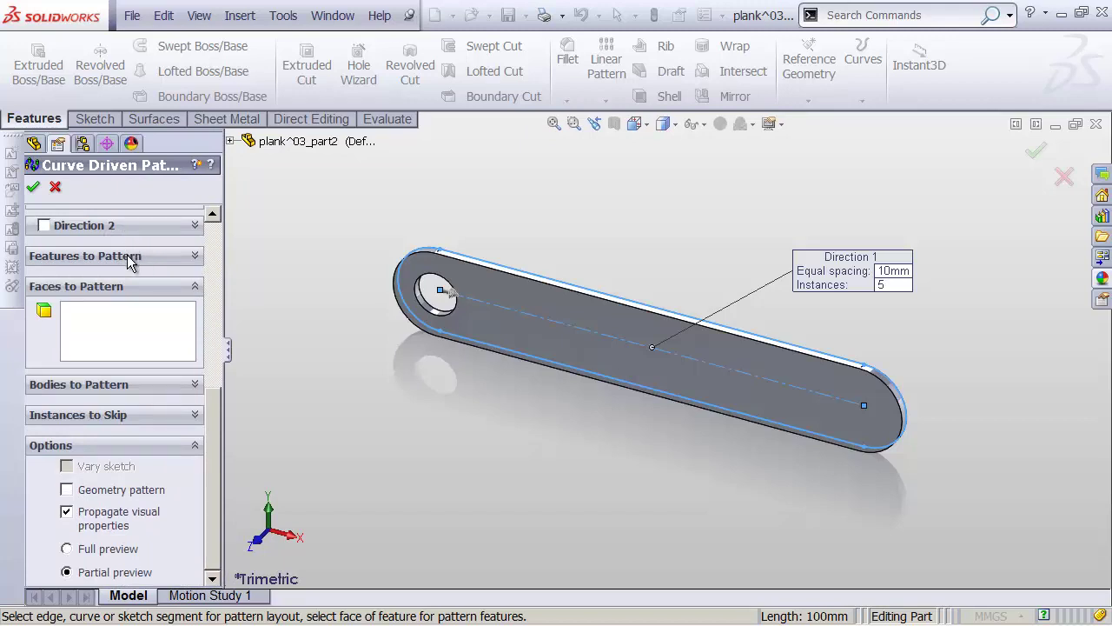
click(127, 255)
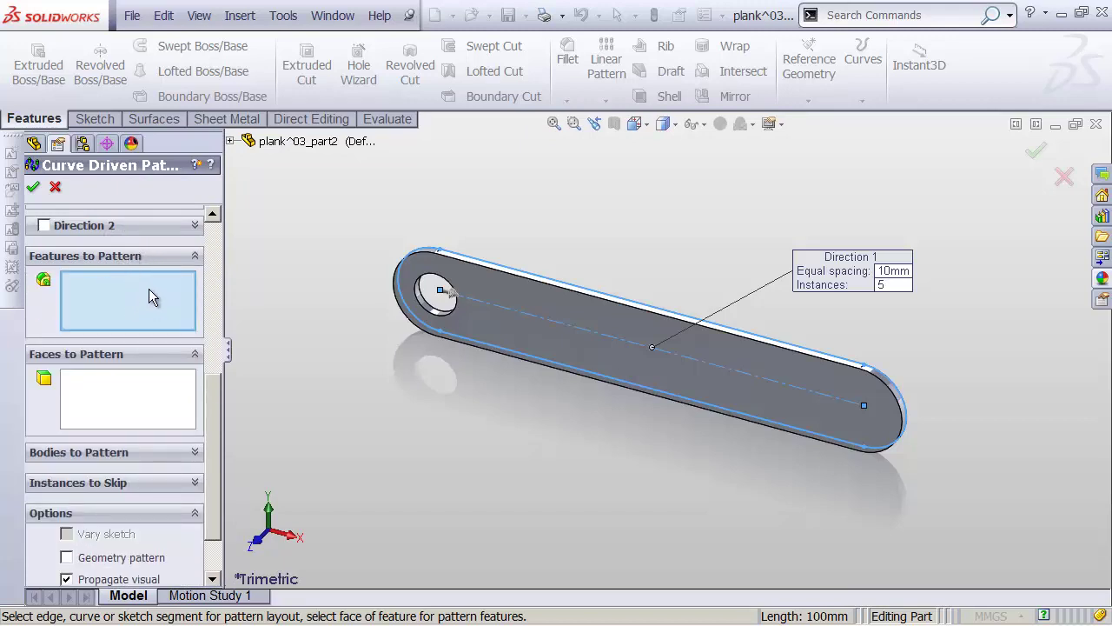
shift+middle_drag(392, 315, 401, 226)
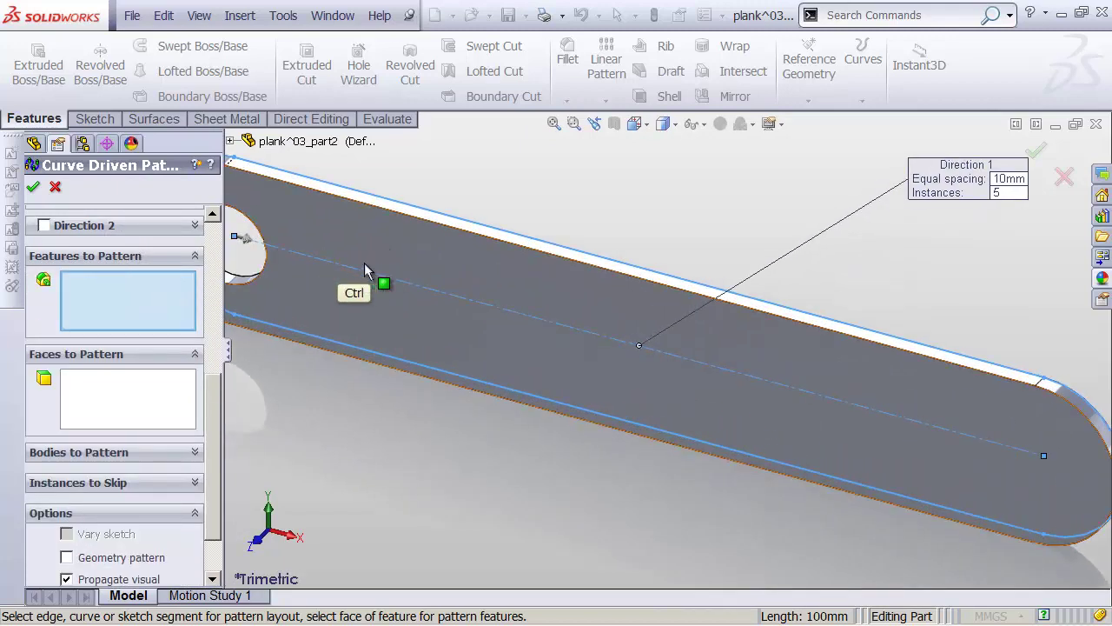
ctrl+middle_drag(374, 265, 584, 314)
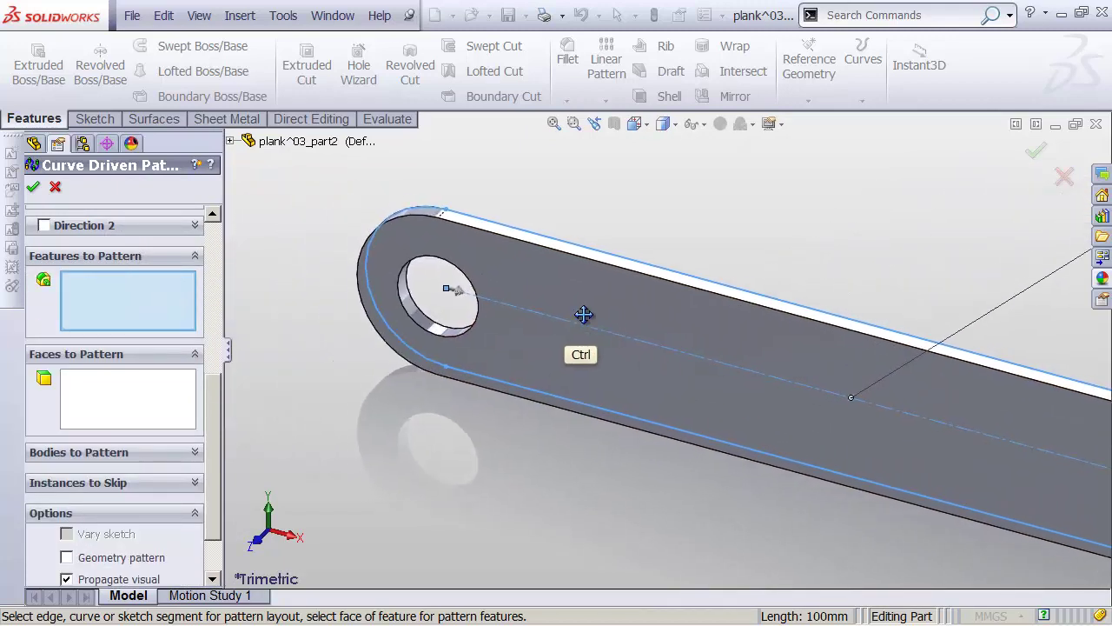
click(415, 314)
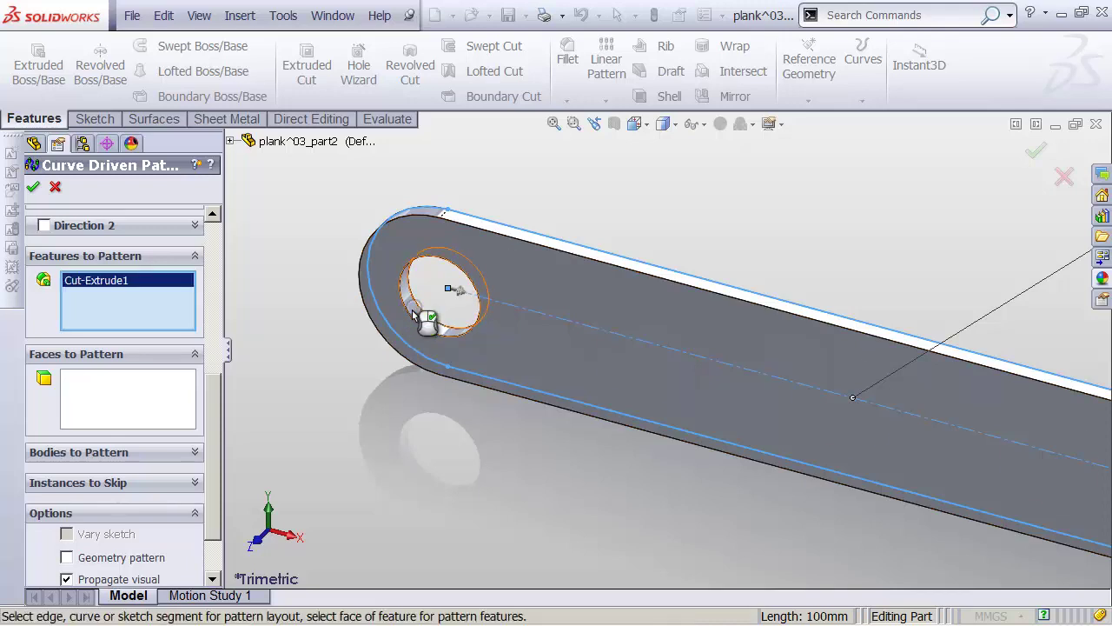
shift+middle_drag(422, 304, 445, 298)
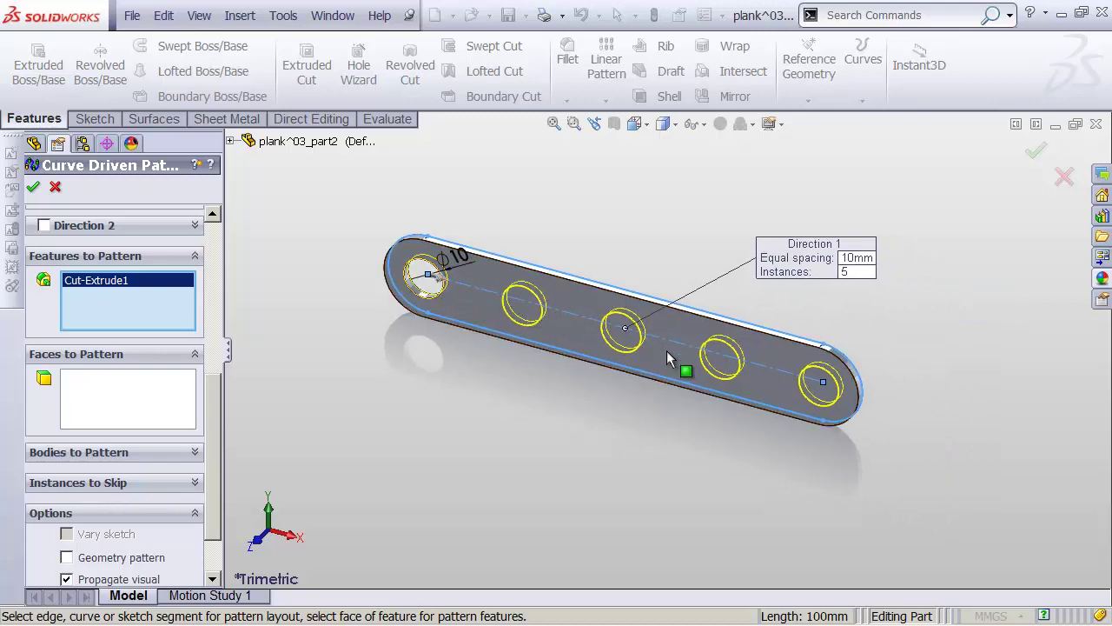
- Try the hole pattern with 8 instances and with 3 instances
drag(216, 405, 217, 256)
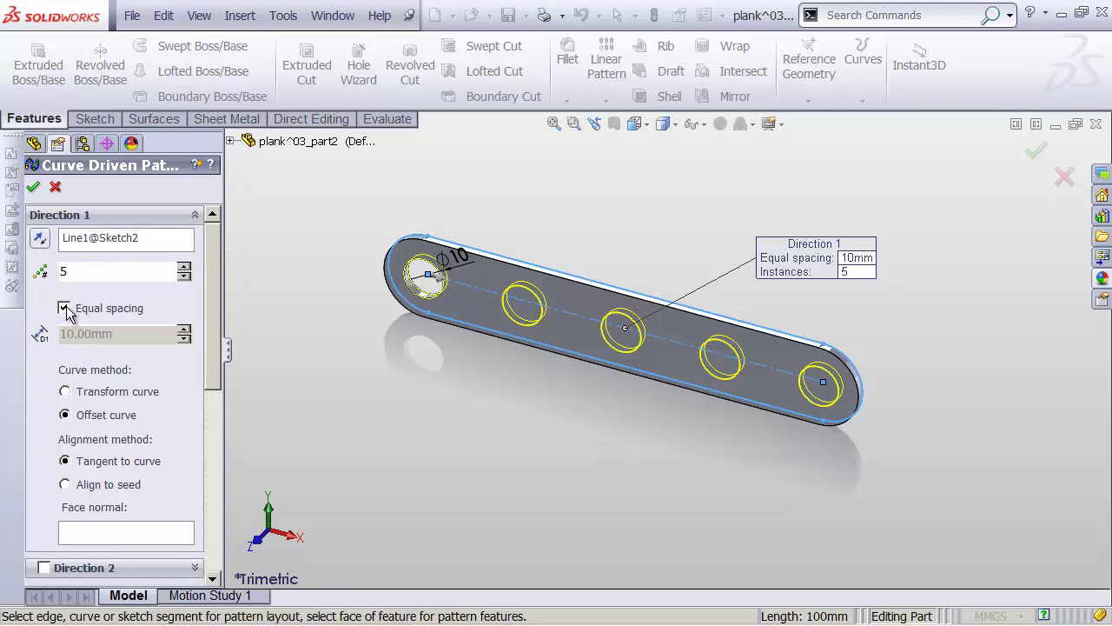
click(184, 267)
click(183, 266)
click(183, 267)
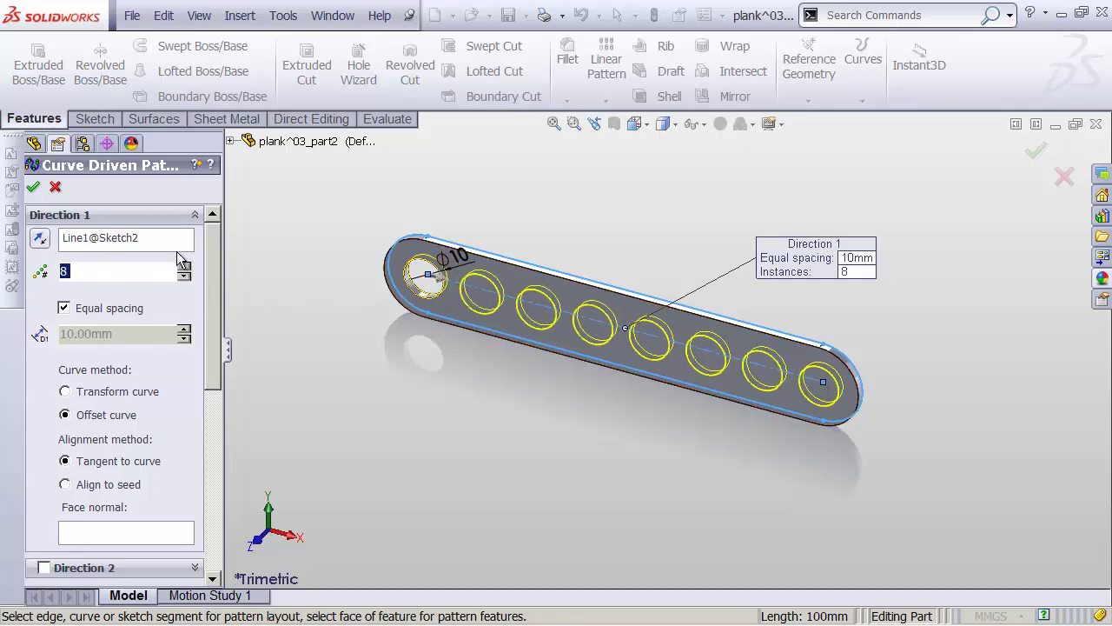
click(184, 278)
click(183, 278)
click(183, 278)
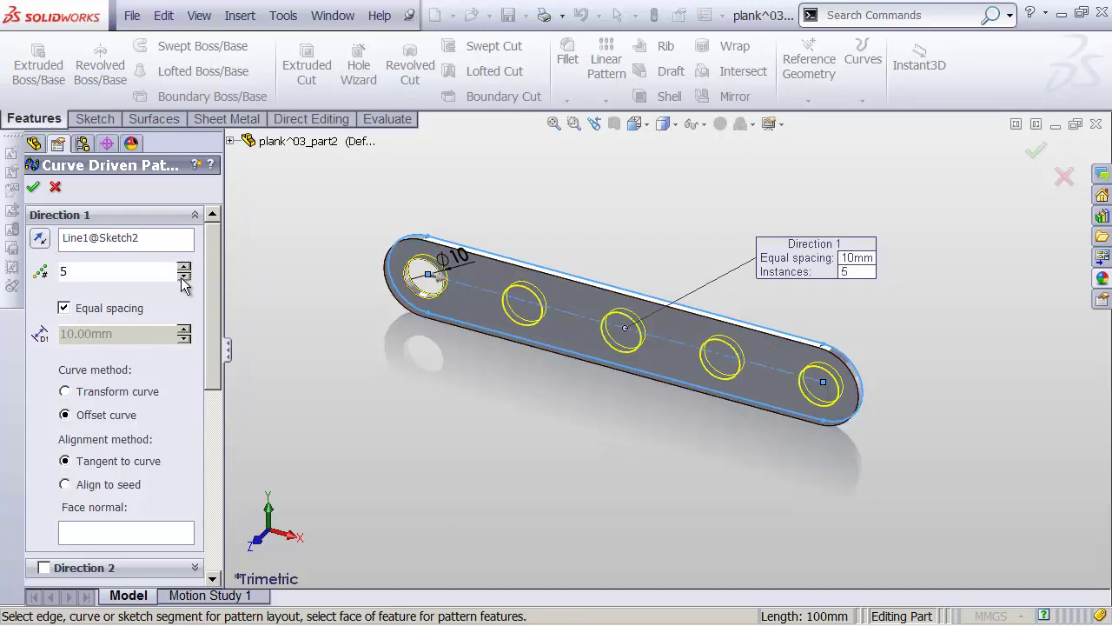
click(184, 278)
click(184, 278)
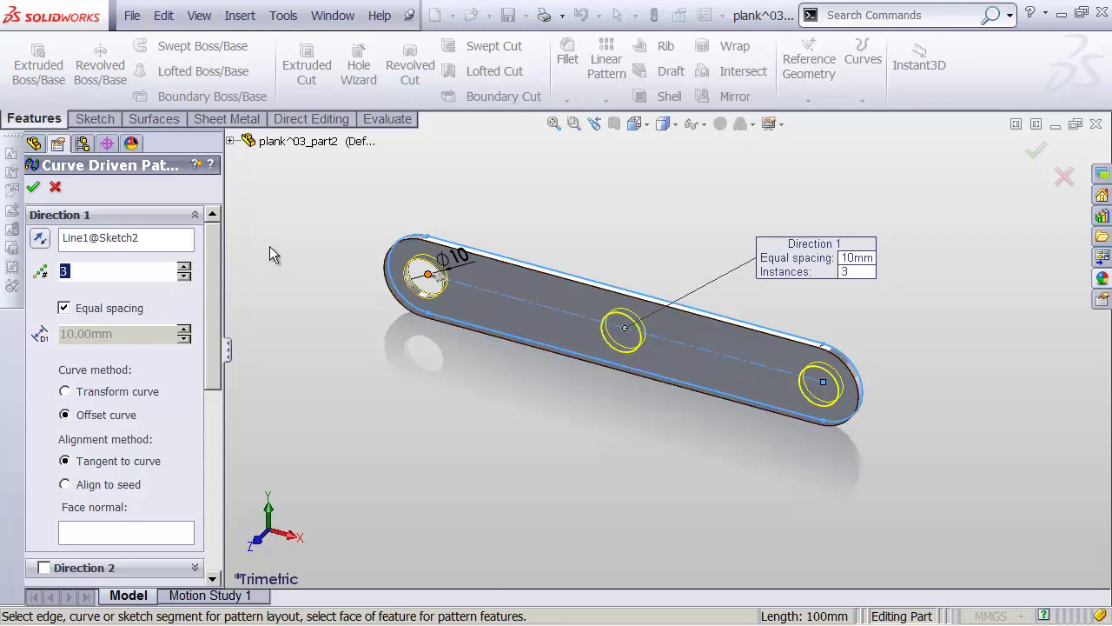
- Set the pattern to 5 equally spaced instances along the plank and create it
click(183, 267)
click(184, 267)
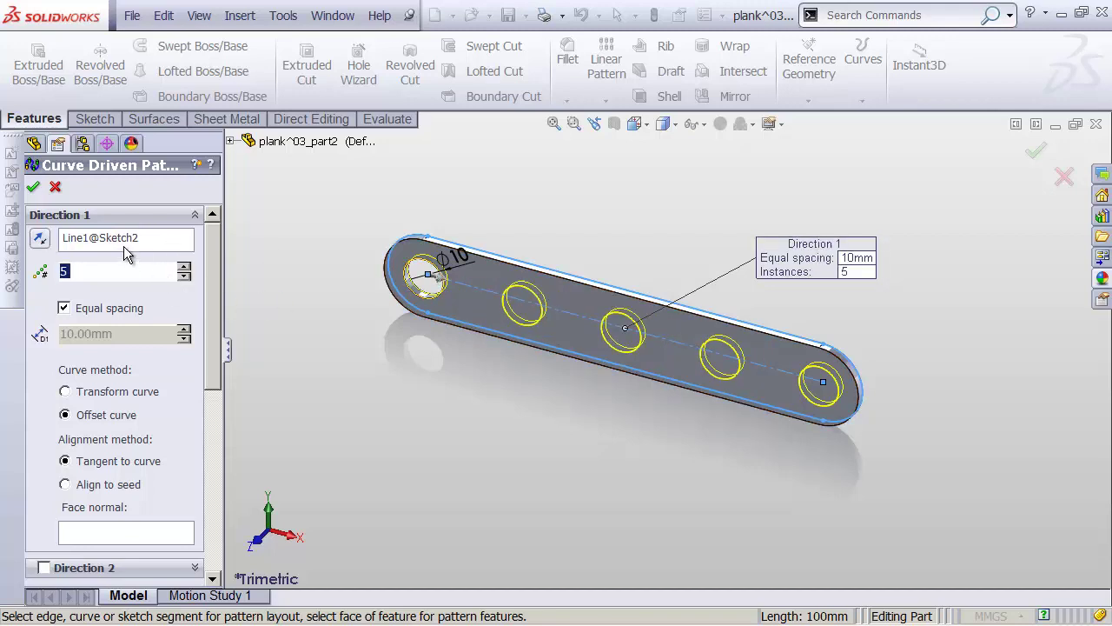
click(33, 189)
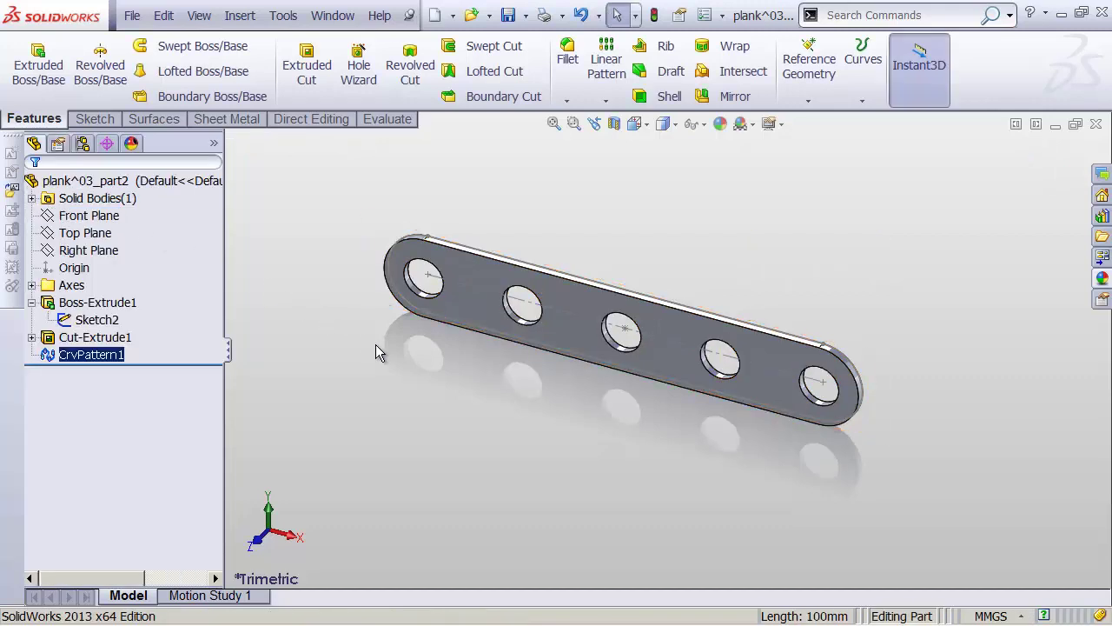
- Hide Sketch2 of the plank's Boss-Extrude1
click(398, 373)
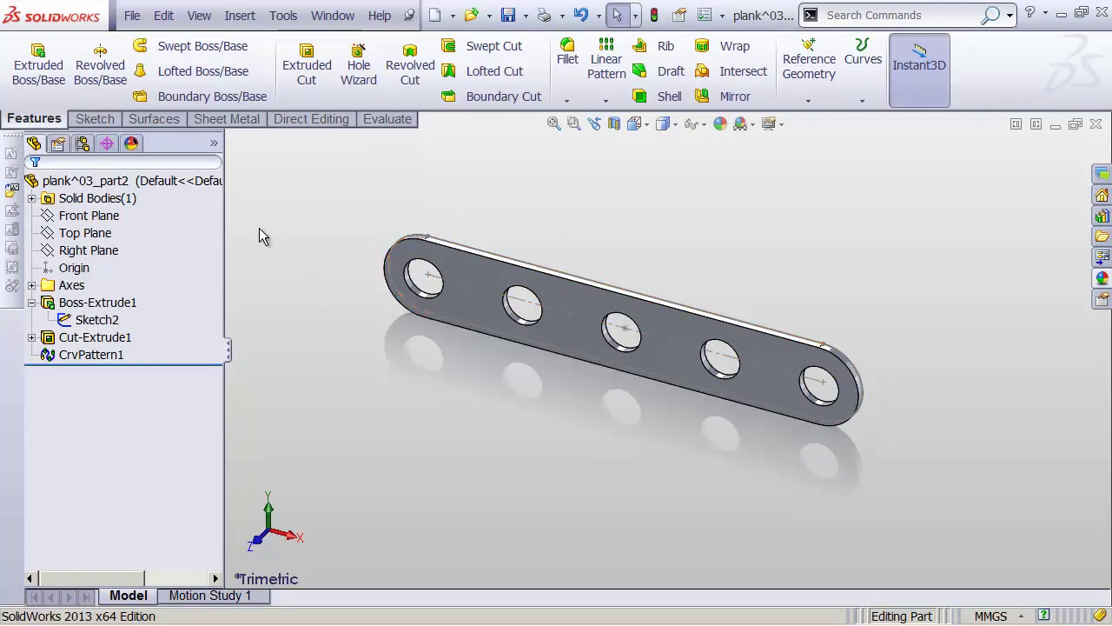
click(67, 322)
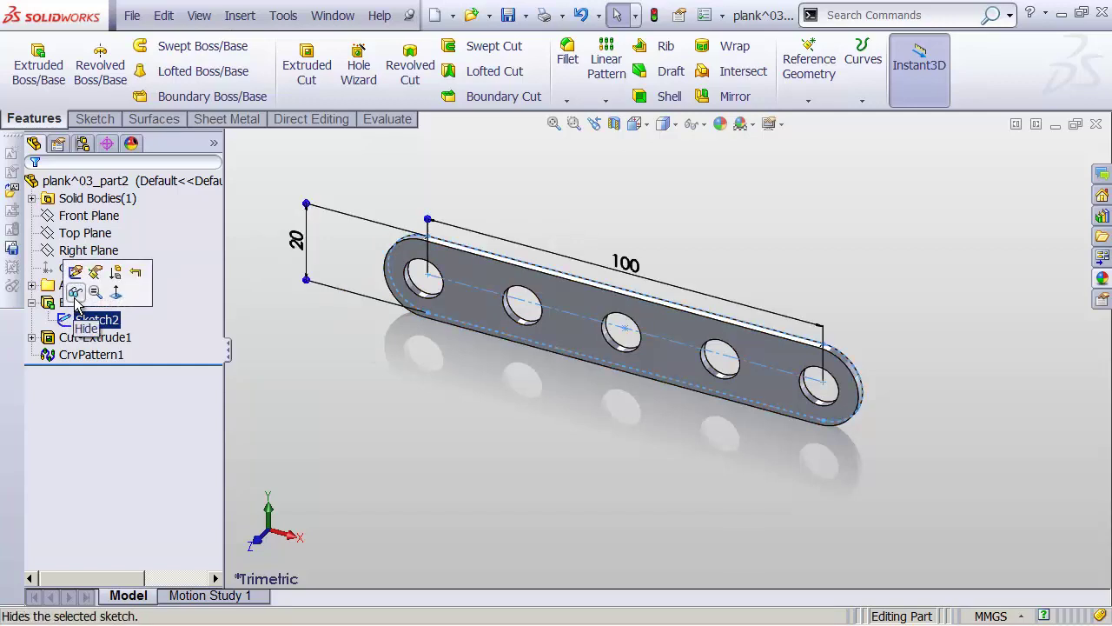
click(76, 293)
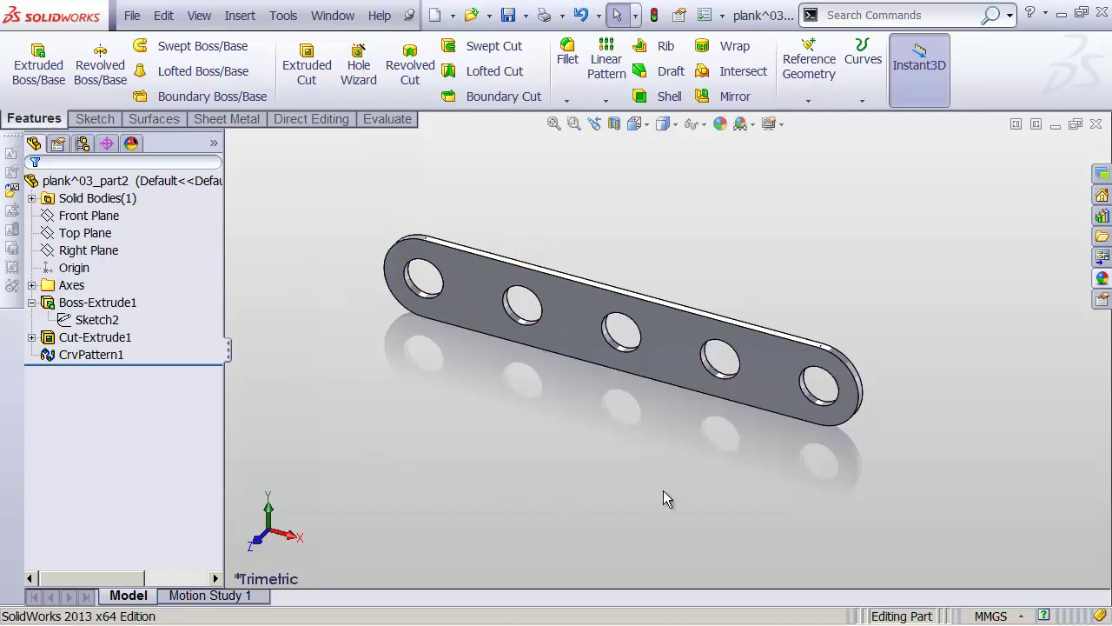
- Save and close the plank part, and start editing the connector in the context of the 03_part2 assembly
click(1096, 125)
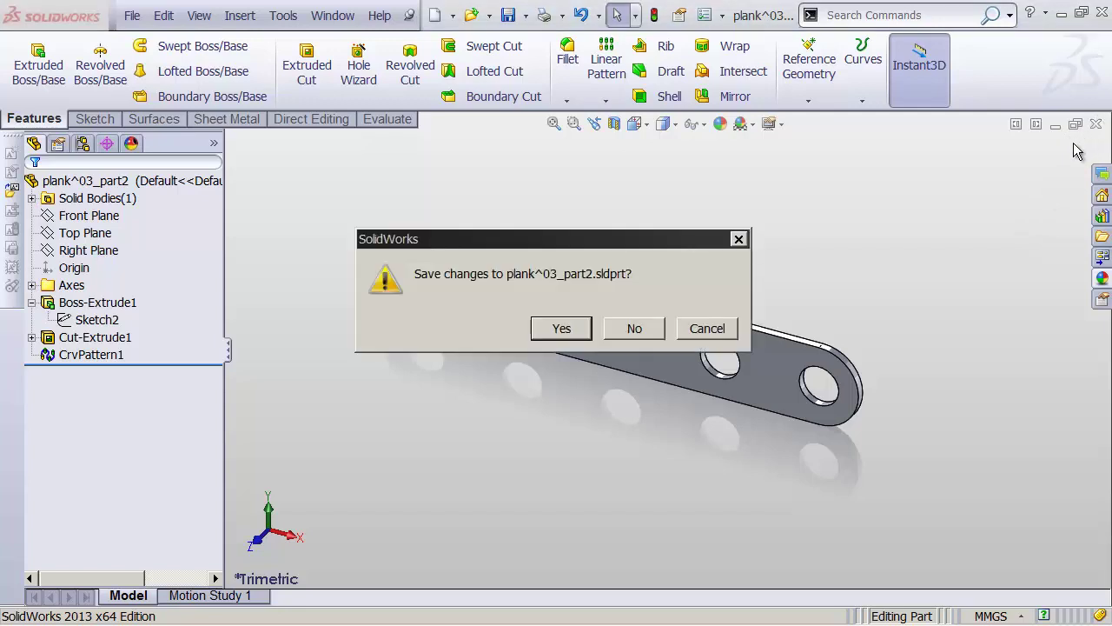
click(560, 328)
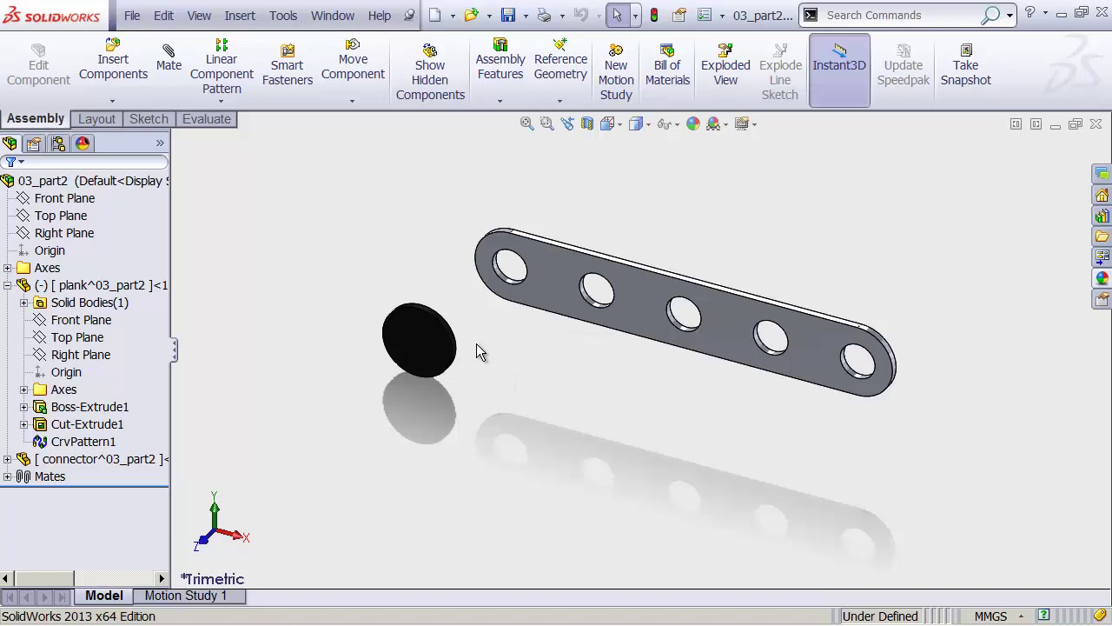
click(420, 352)
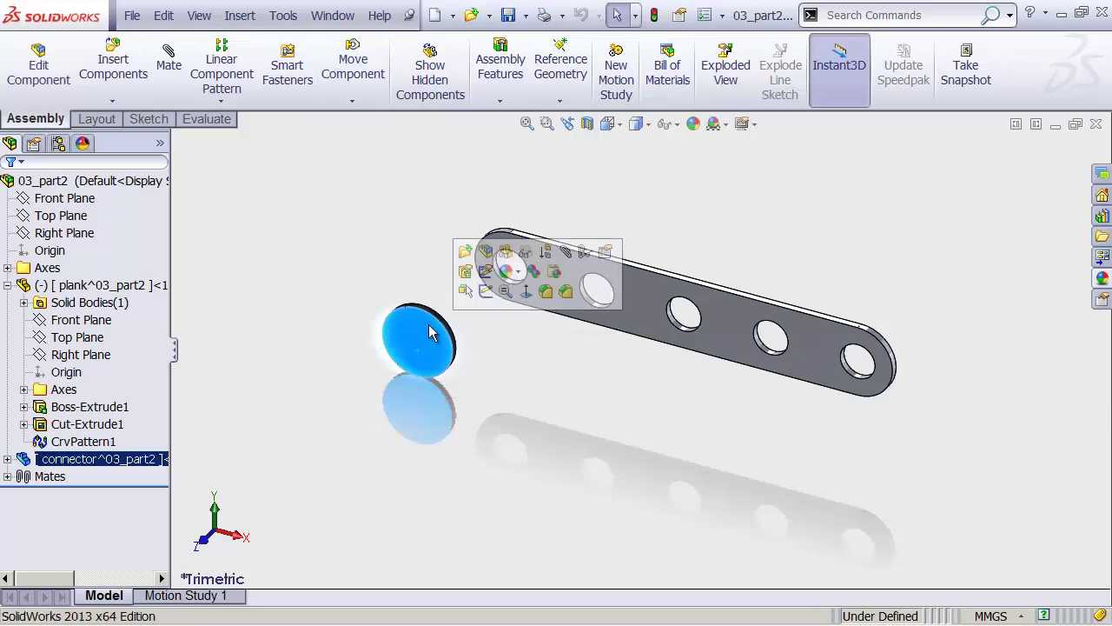
click(485, 252)
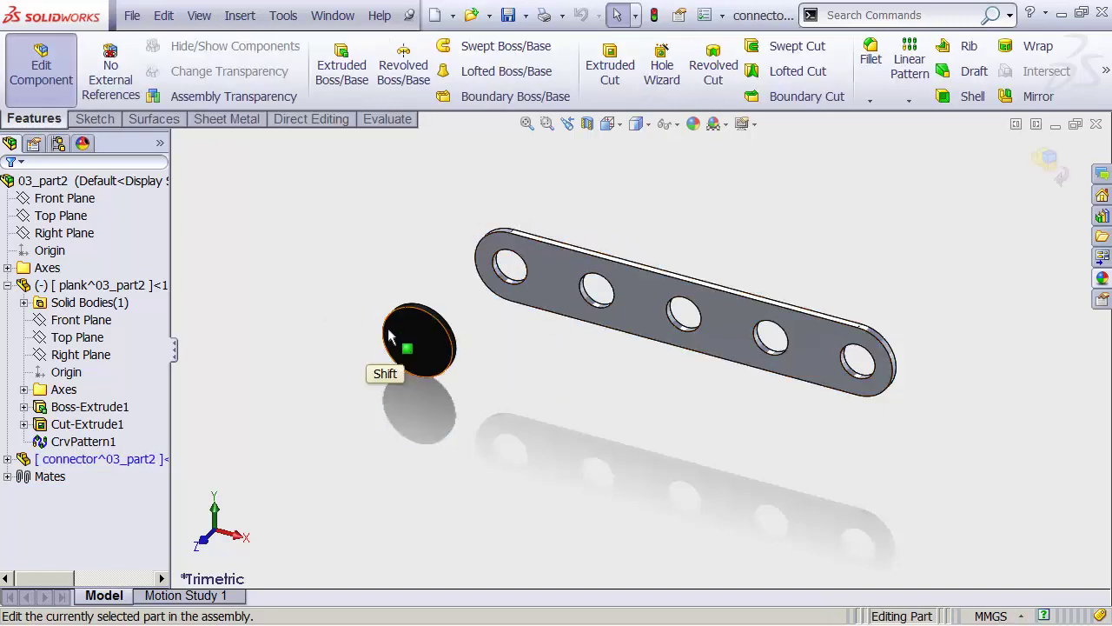
- Apply a yellow plastic appearance to the whole connector part
shift+middle_drag(407, 332, 404, 235)
ctrl+middle_drag(380, 316, 566, 318)
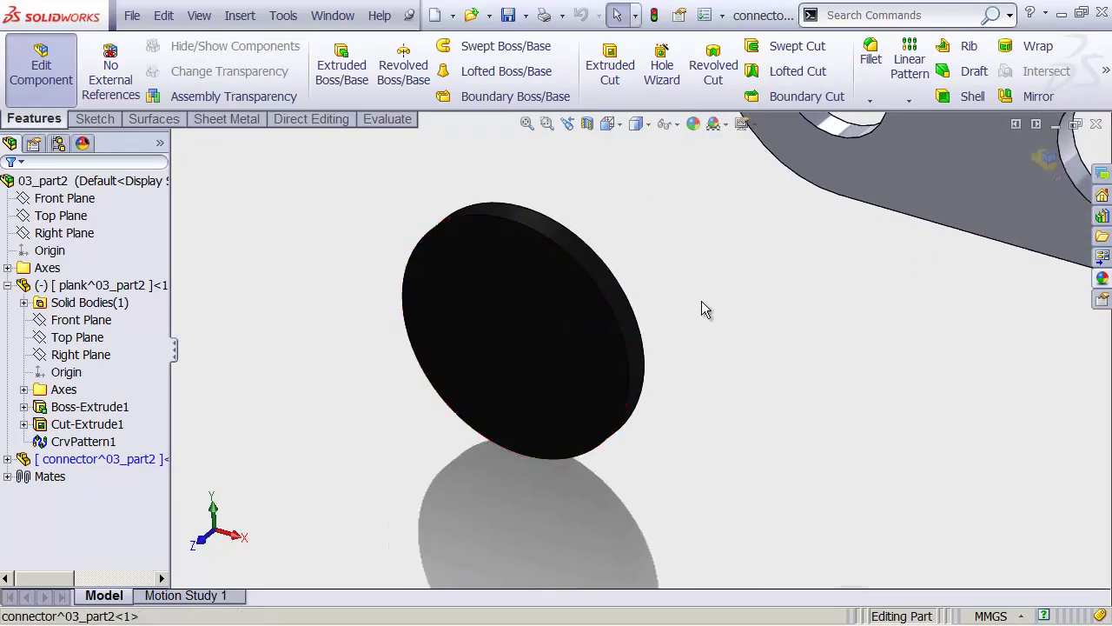
click(1101, 278)
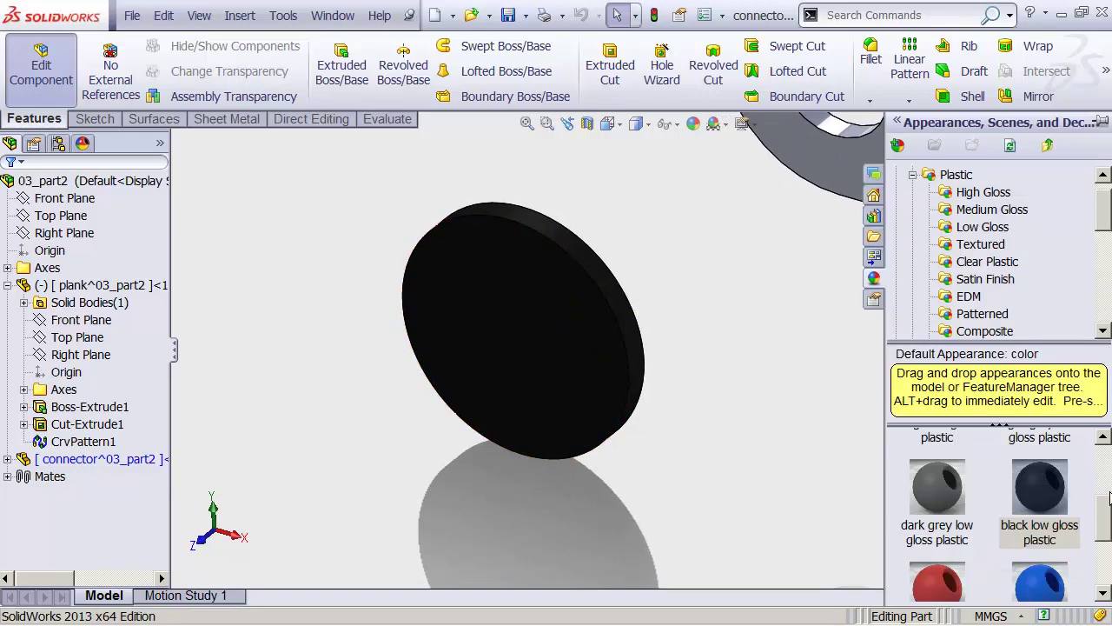
drag(1105, 506, 501, 342)
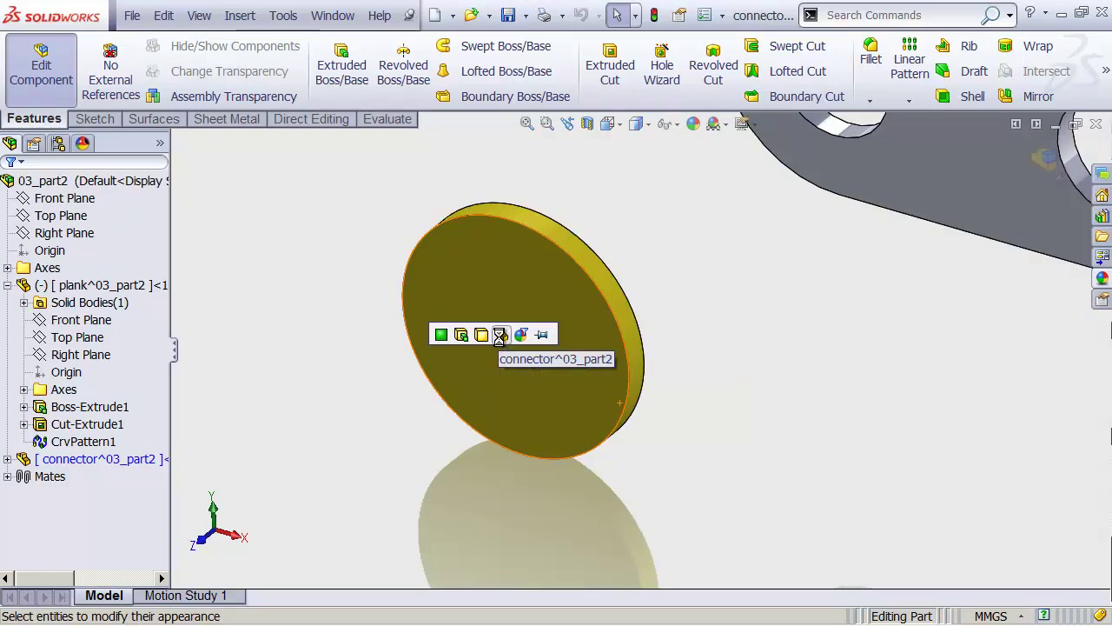
click(502, 336)
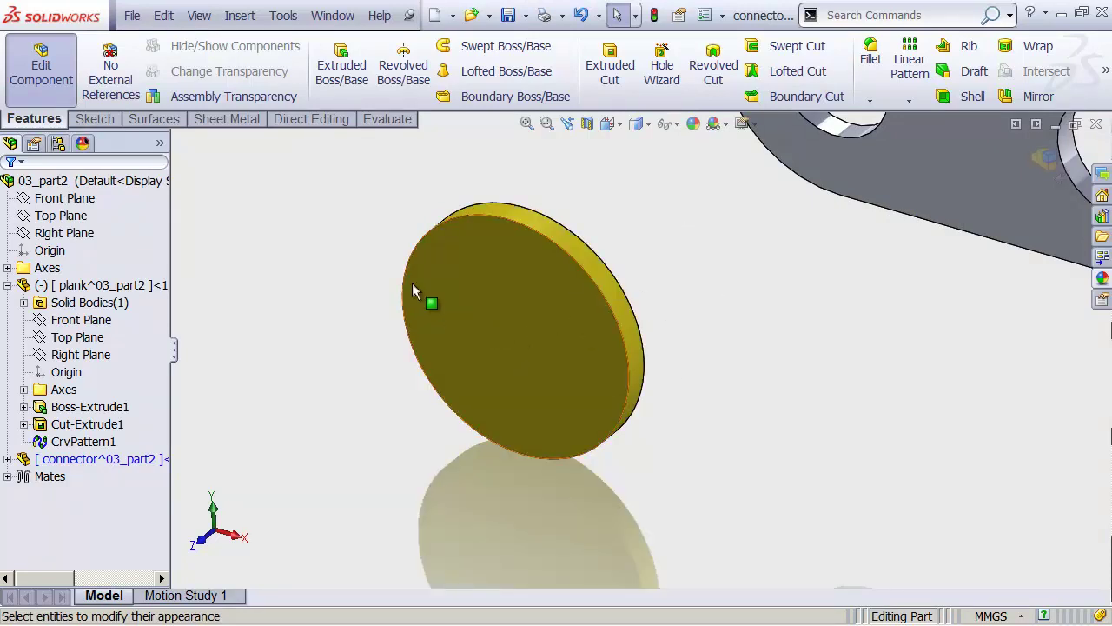
- Sketch a 10 mm diameter circle centred on the origin on the connector disc's front face
click(512, 320)
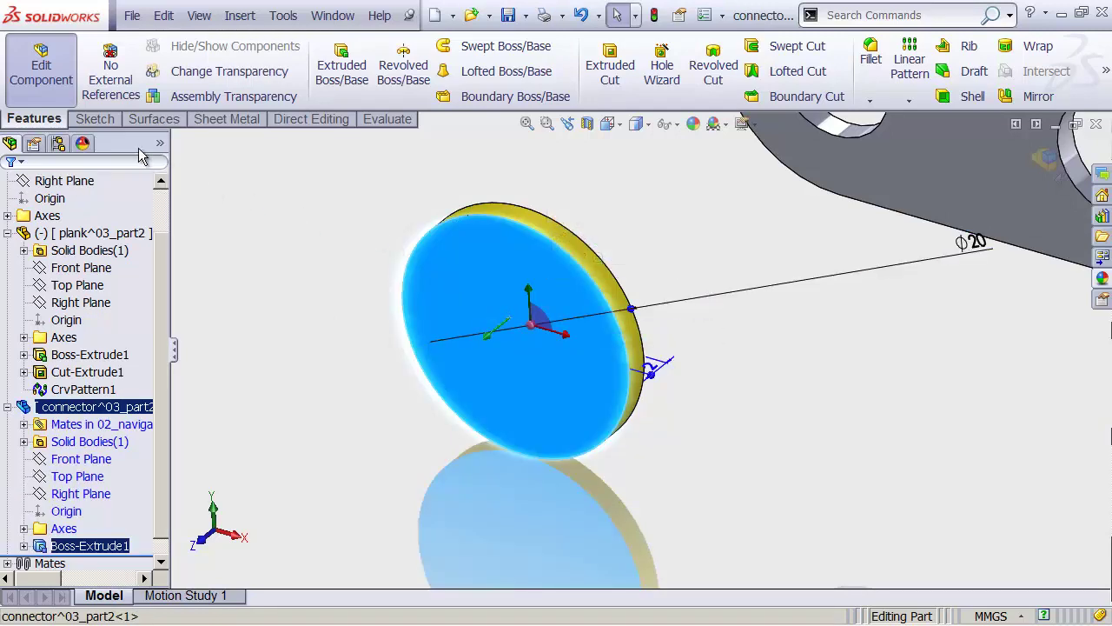
click(96, 122)
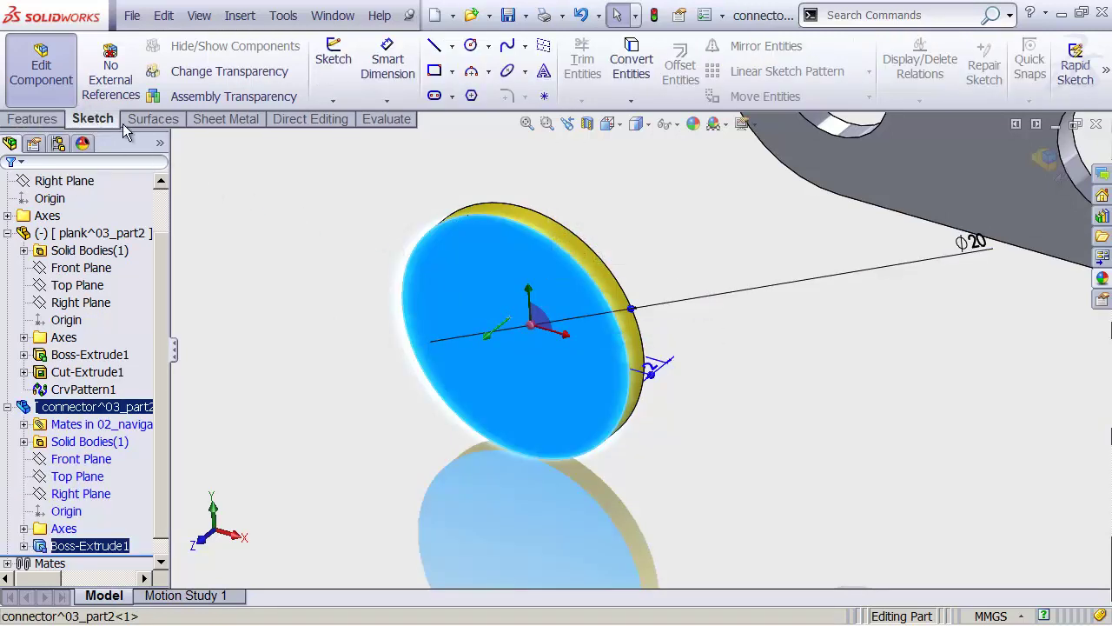
click(339, 87)
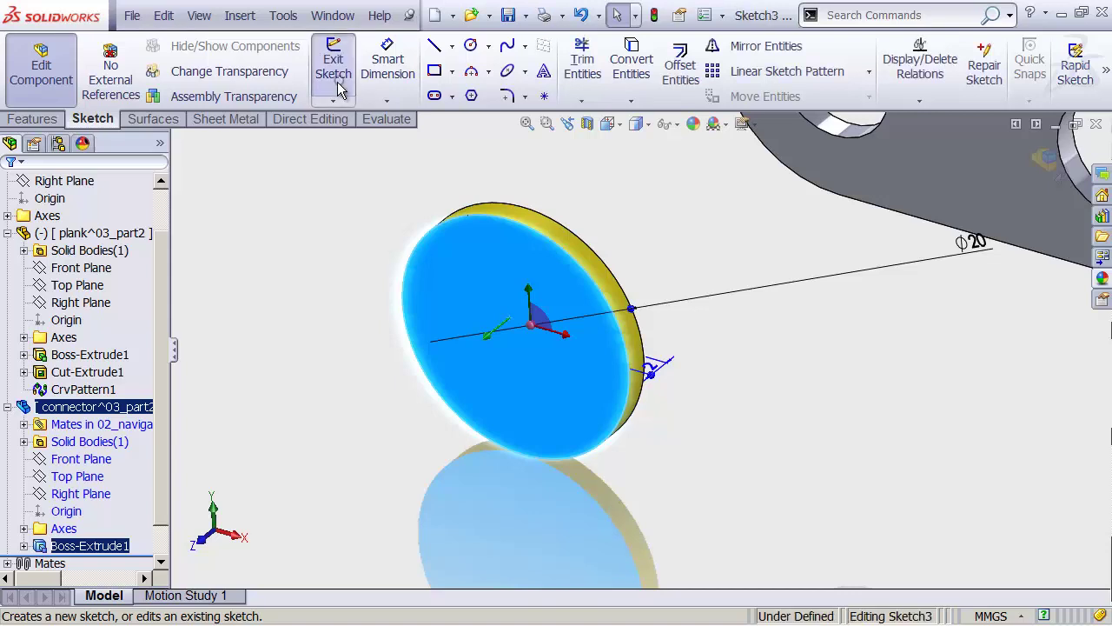
click(471, 47)
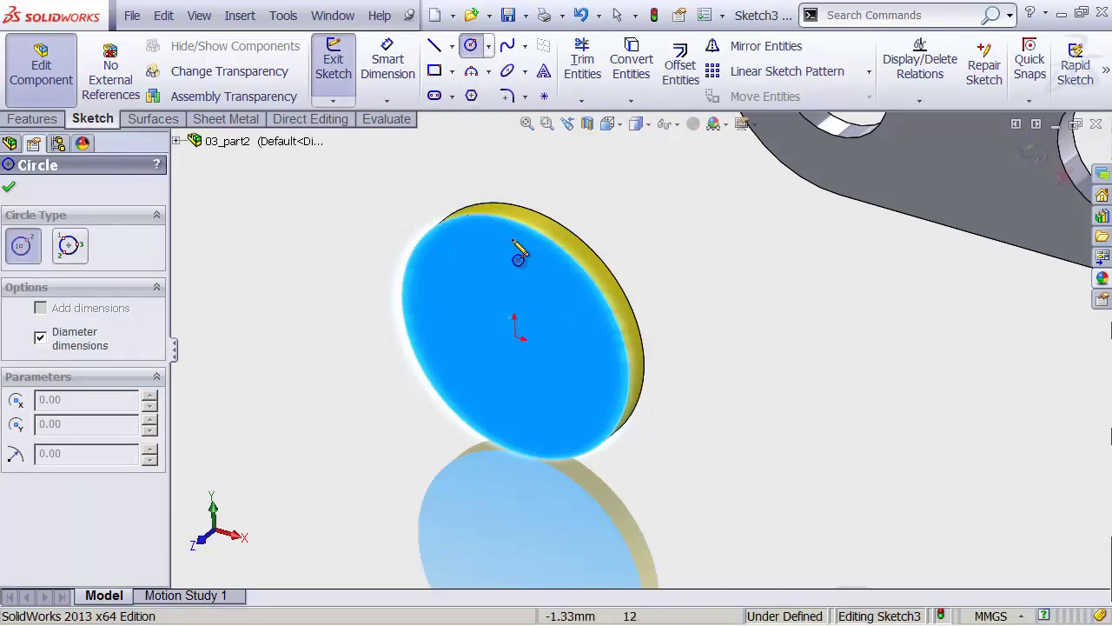
click(516, 338)
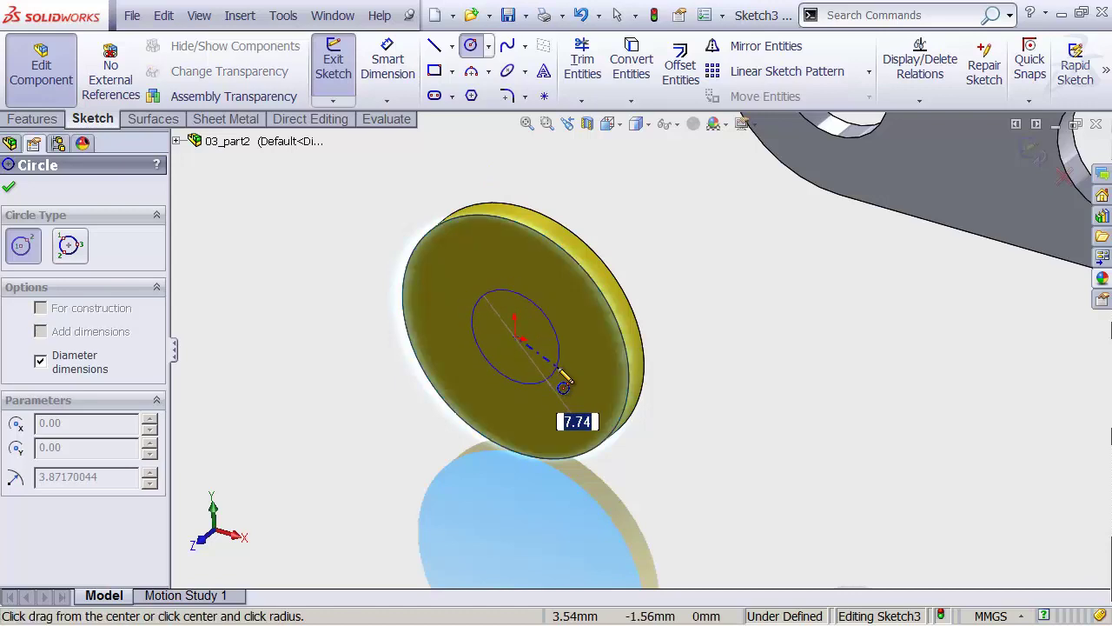
text(10)
key(Return)
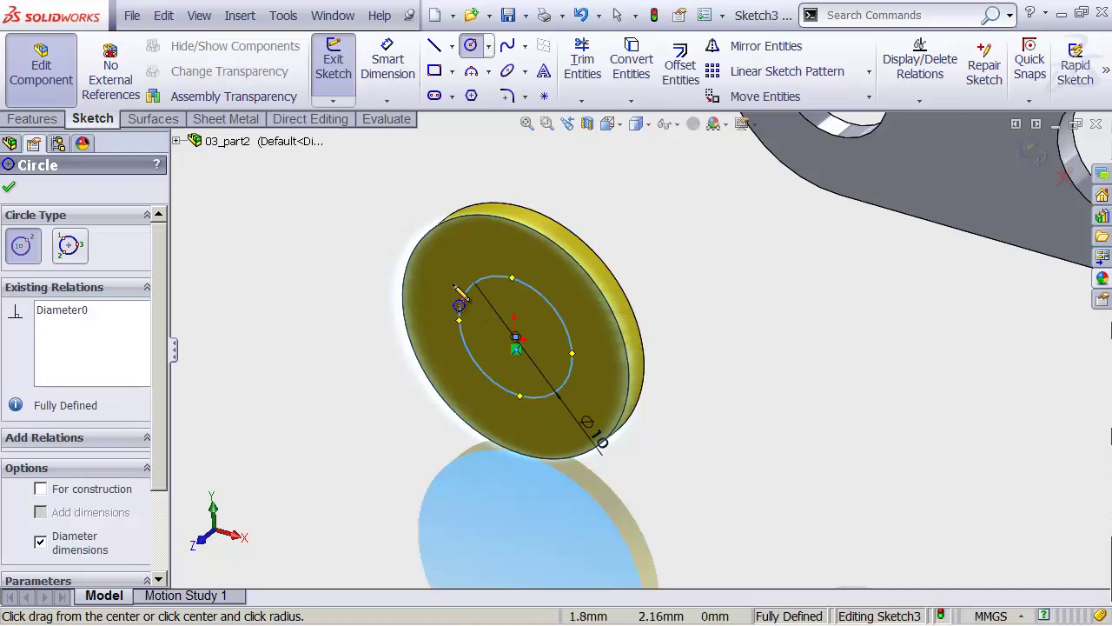
- Extrude the circle as a 2 mm blind boss merged with the connector disc
click(43, 120)
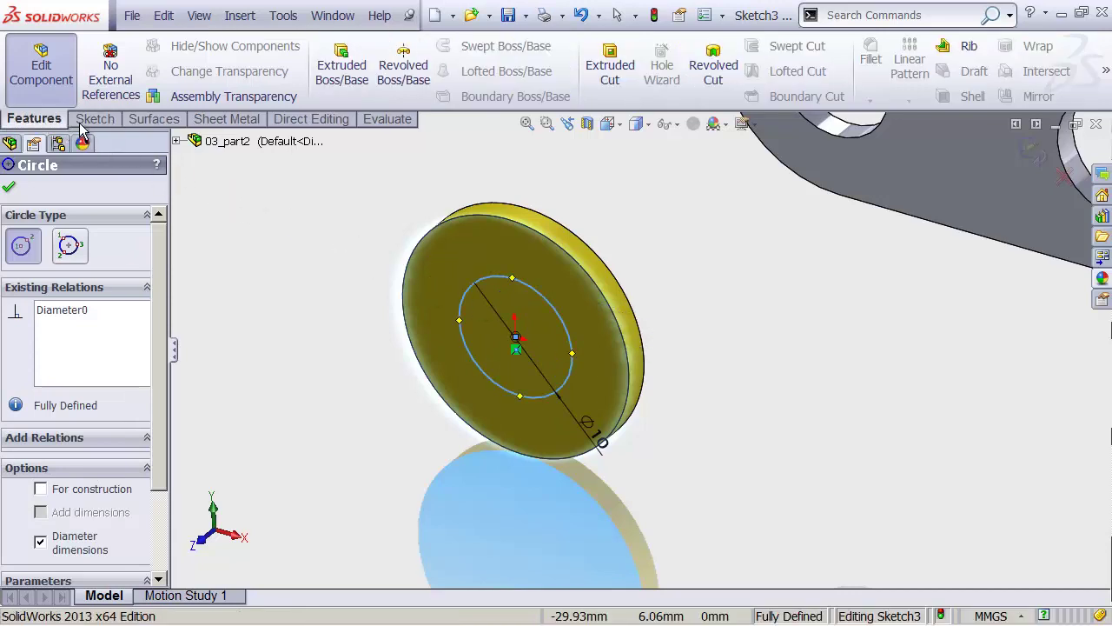
click(355, 94)
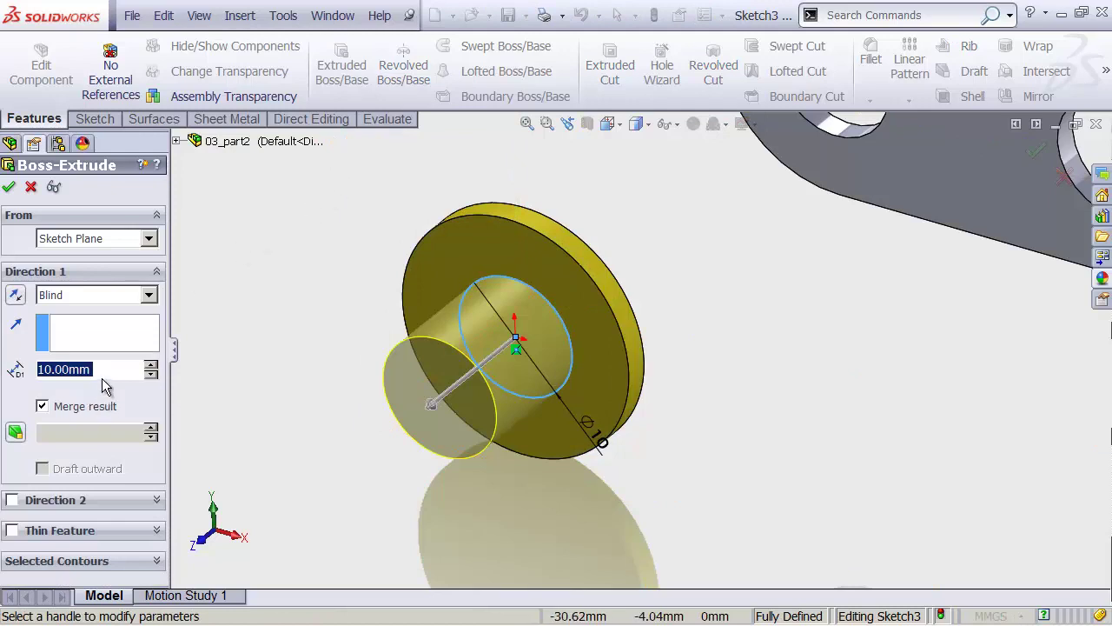
text(2)
key(Return)
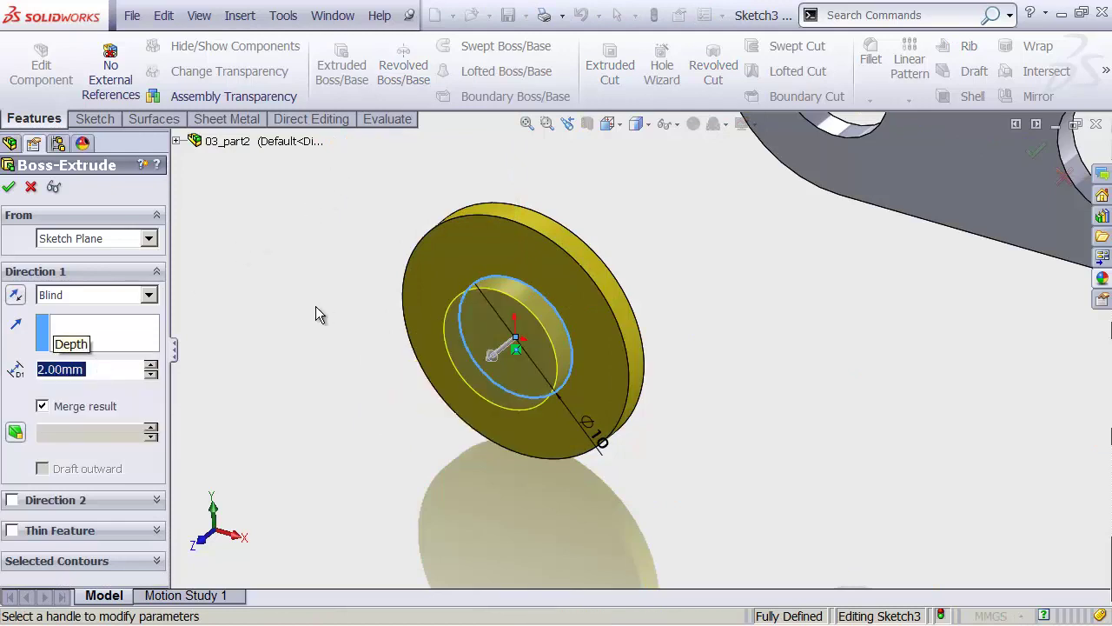
click(9, 186)
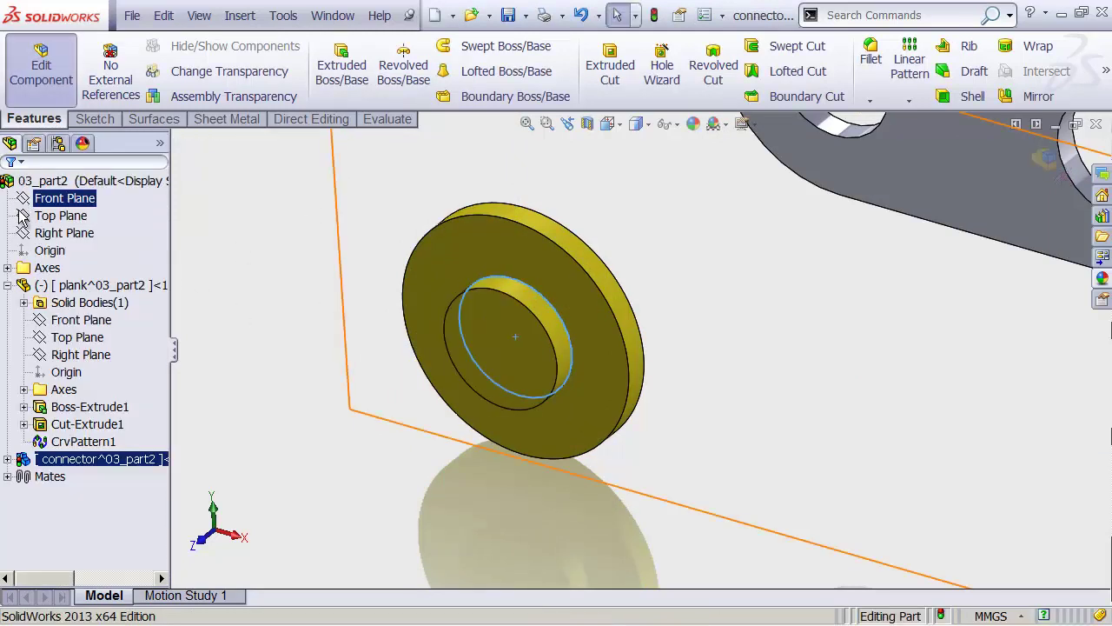
click(672, 283)
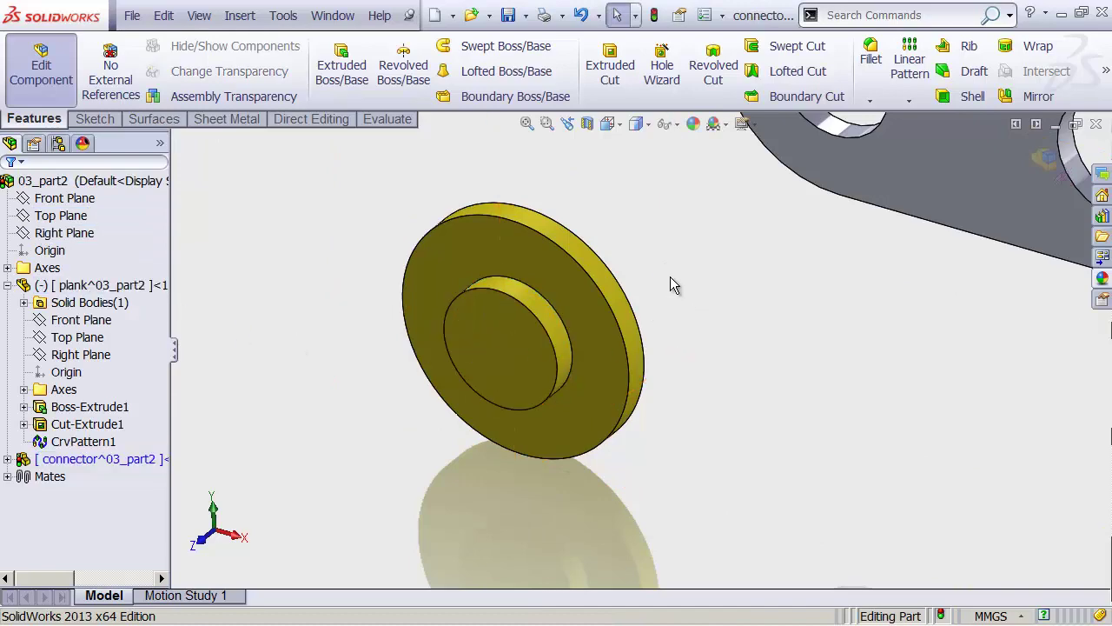
- Mirror the connector's solid body about the connector's own Front Plane, merging the solids
middle_drag(670, 280, 537, 238)
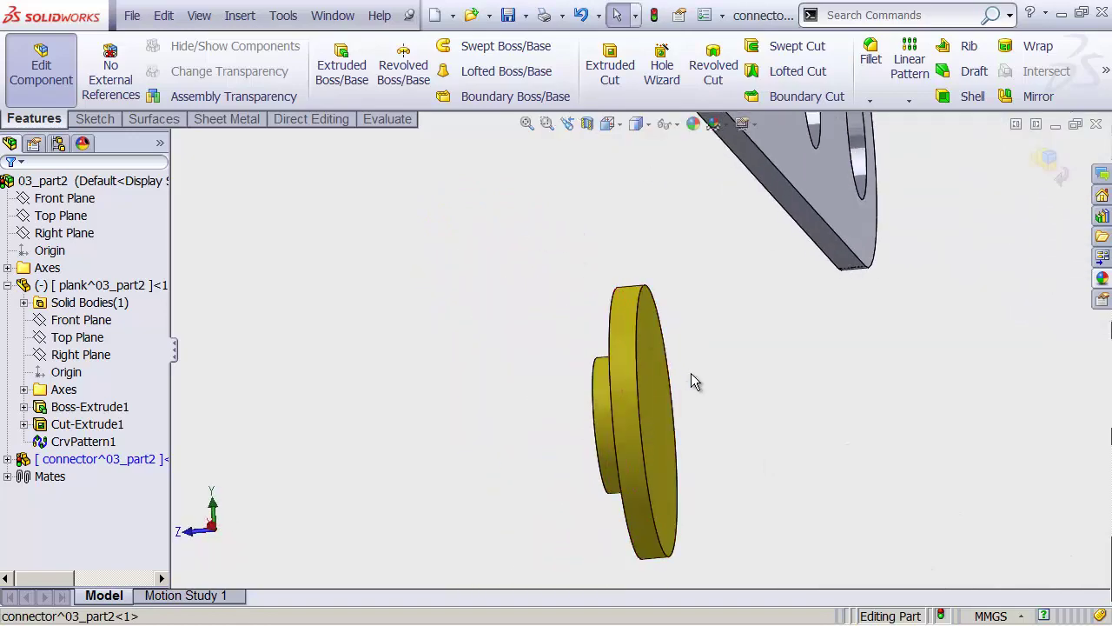
middle_drag(692, 380, 609, 315)
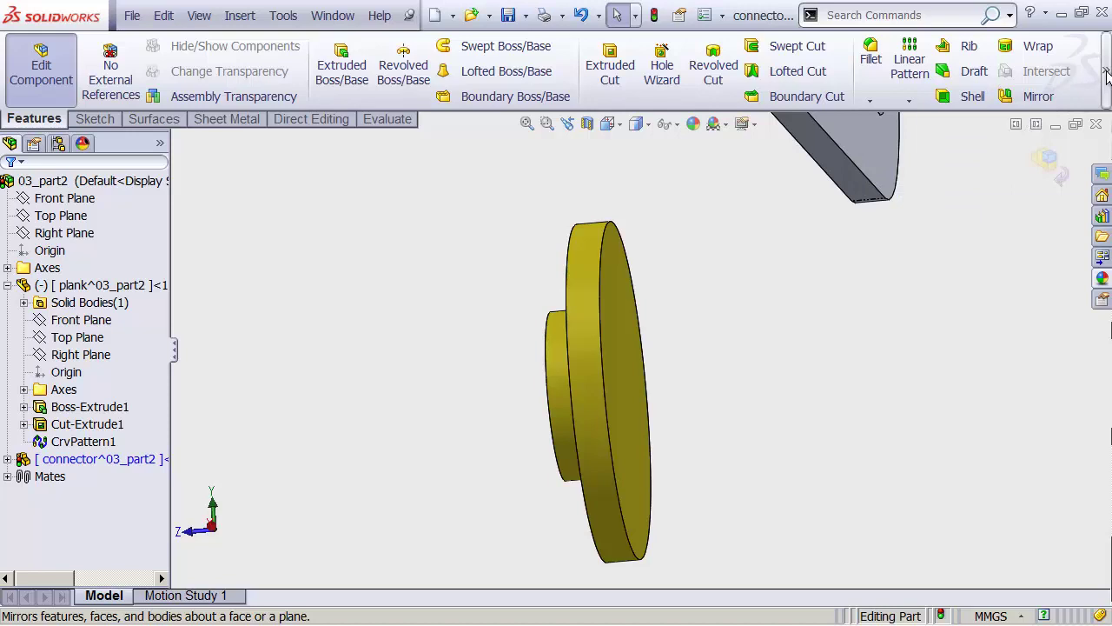
mouse_move(1105, 73)
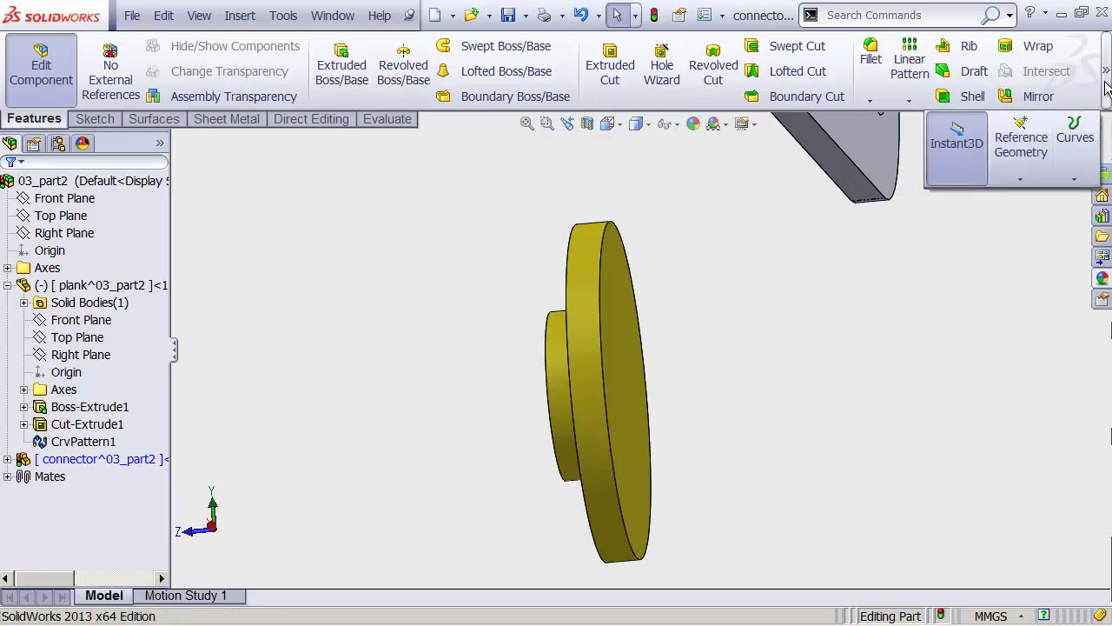
click(1037, 96)
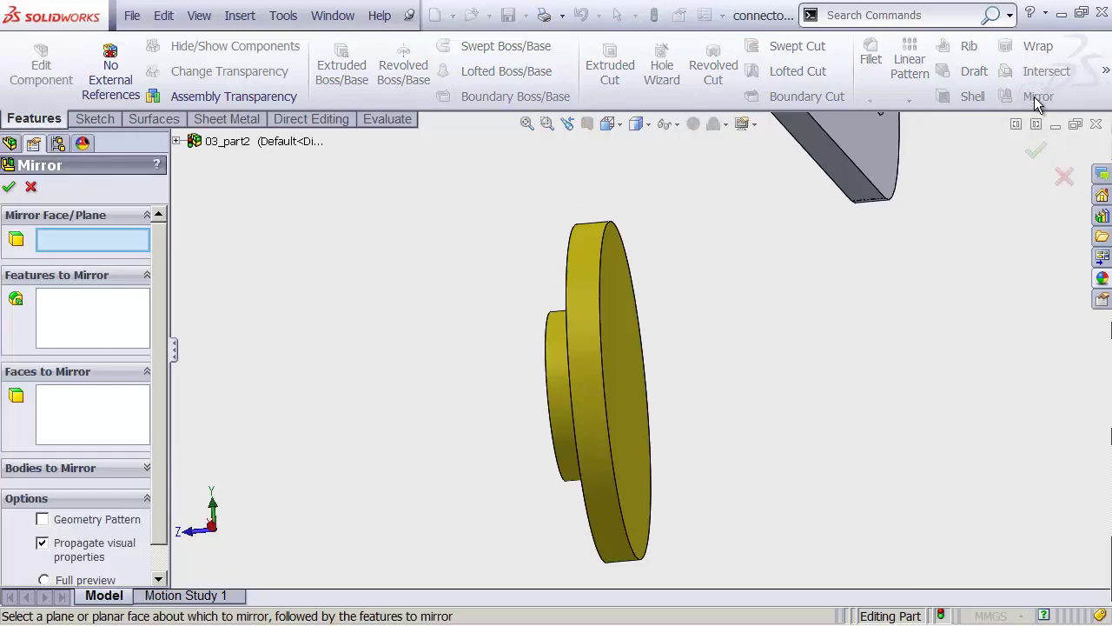
click(176, 141)
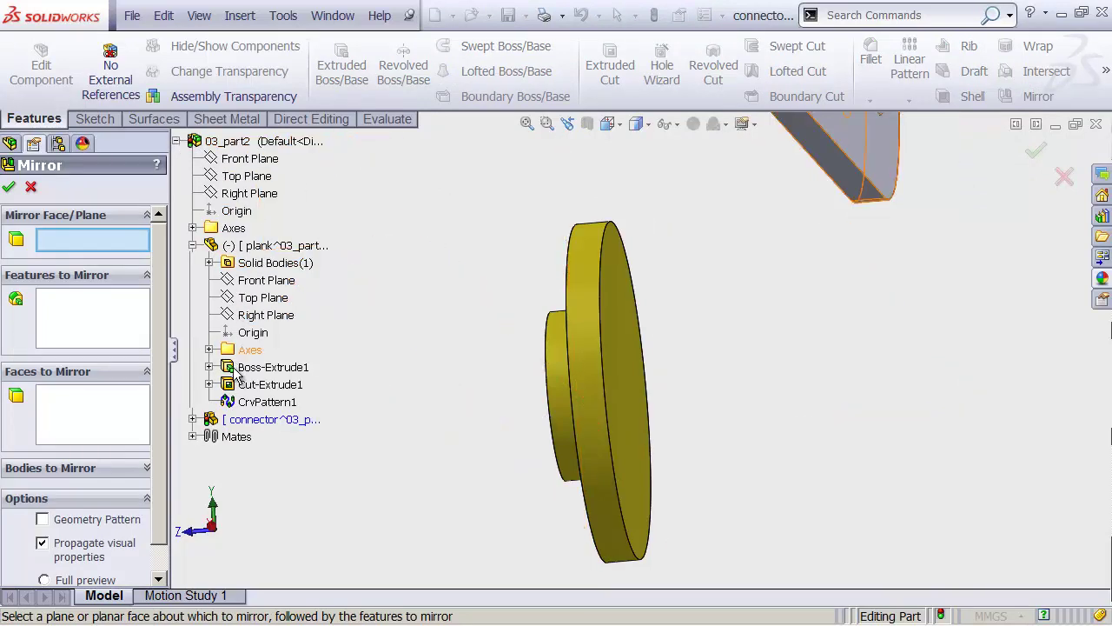
click(193, 245)
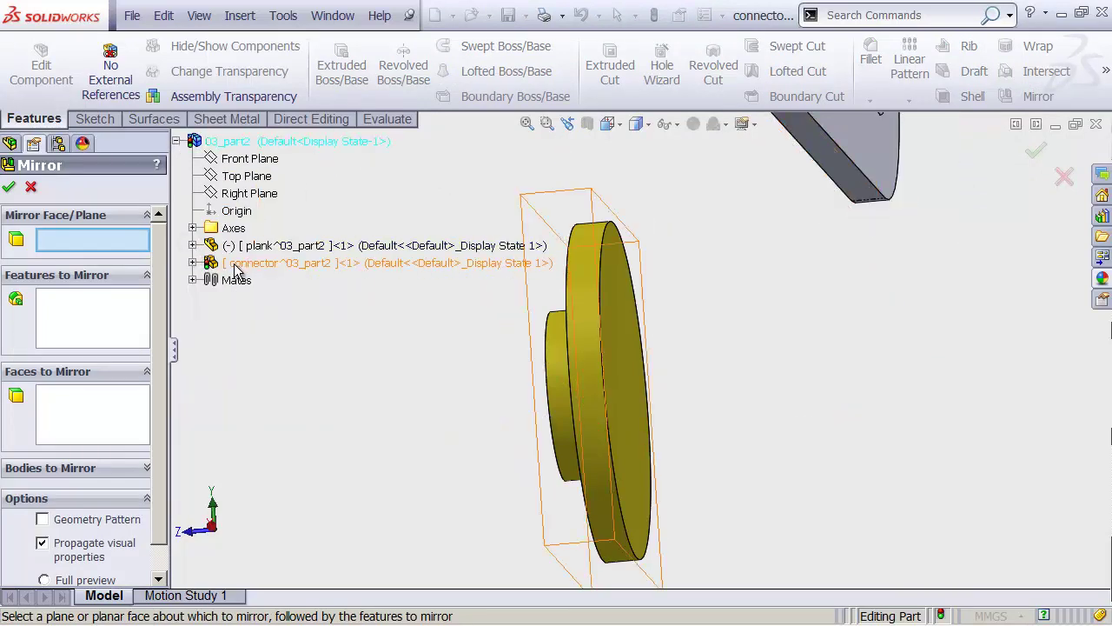
click(193, 262)
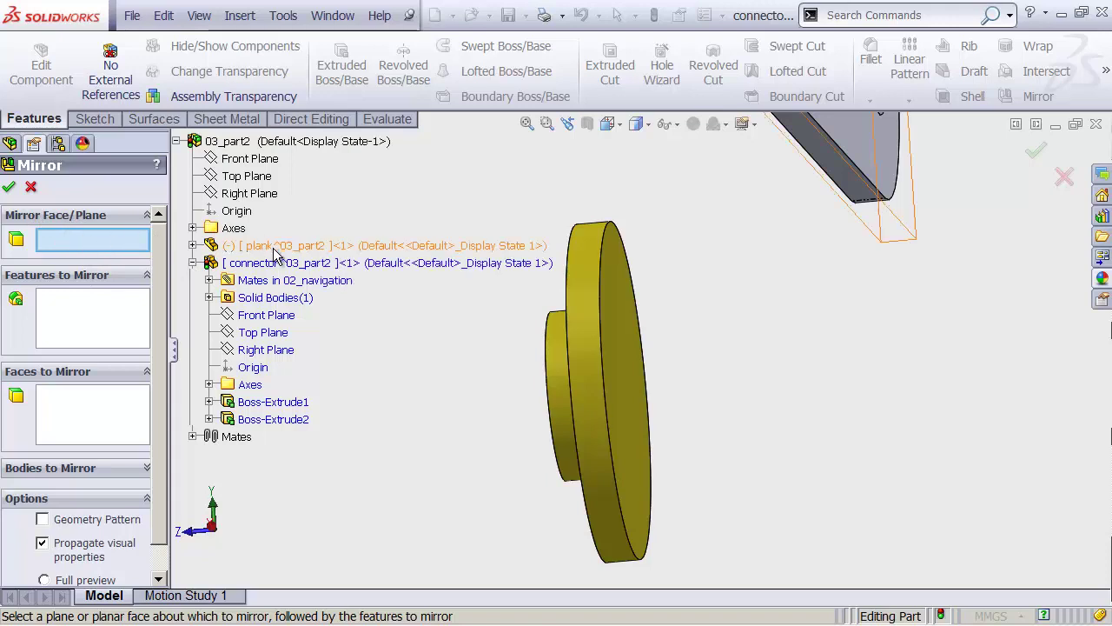
click(266, 320)
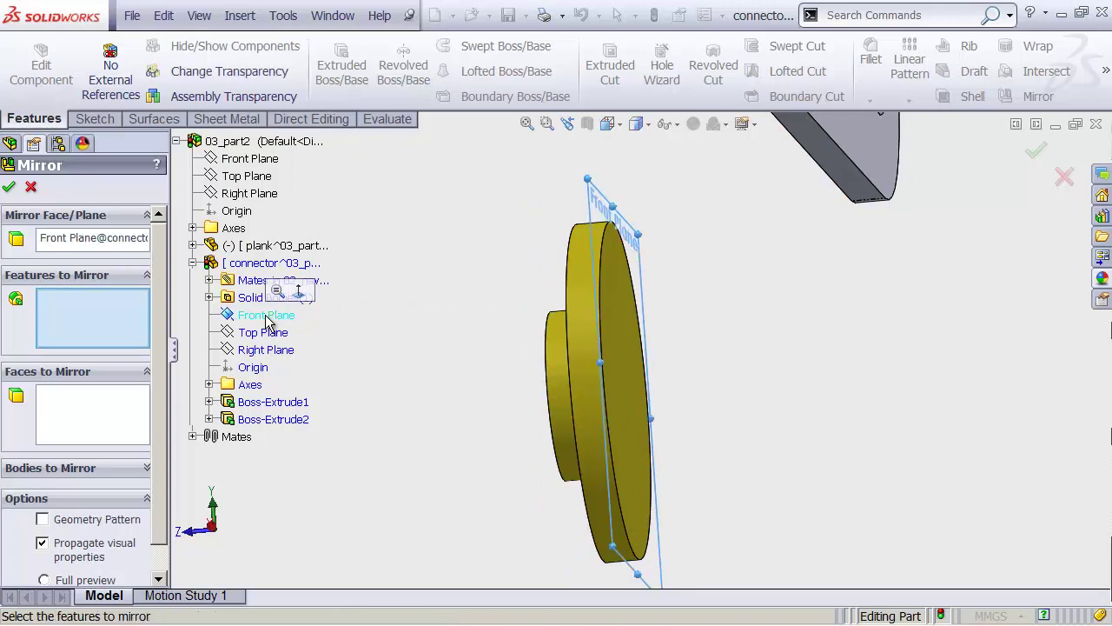
click(113, 472)
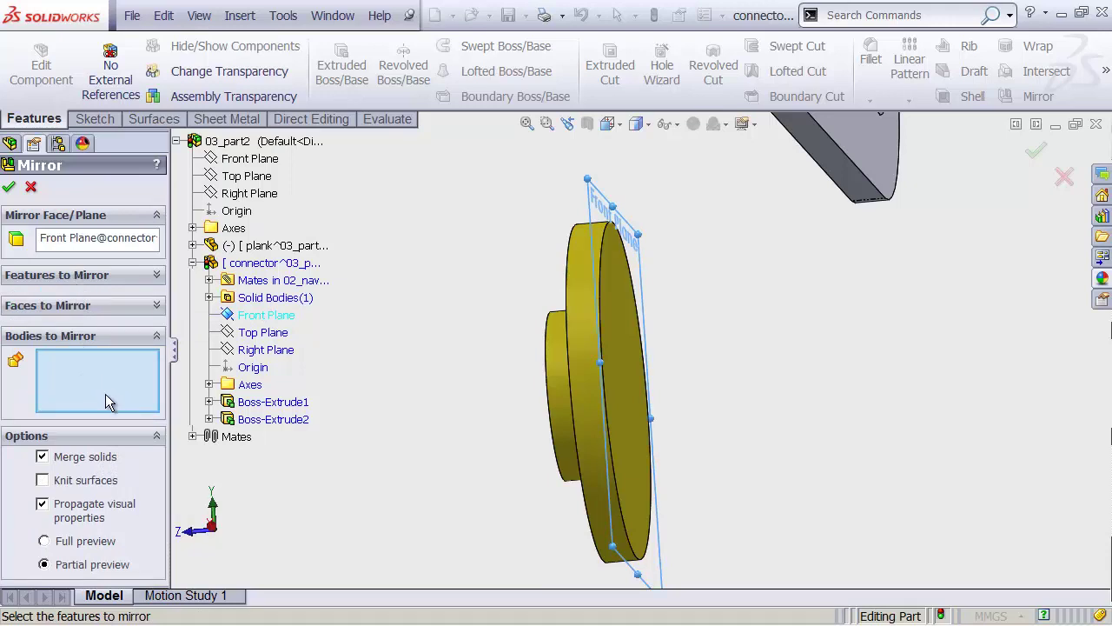
click(575, 366)
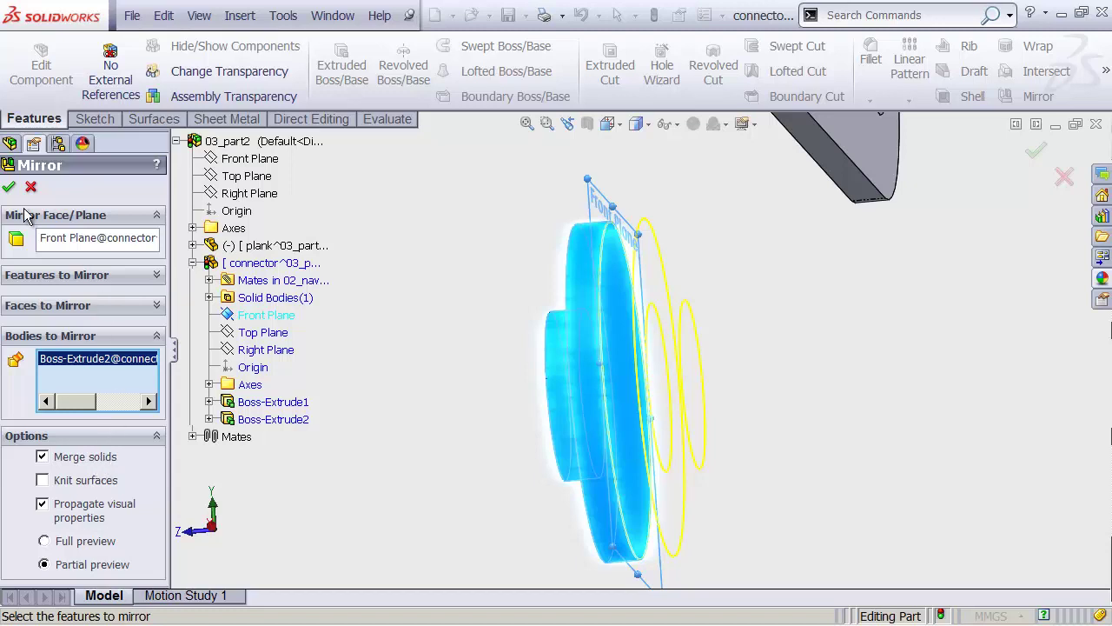
click(8, 187)
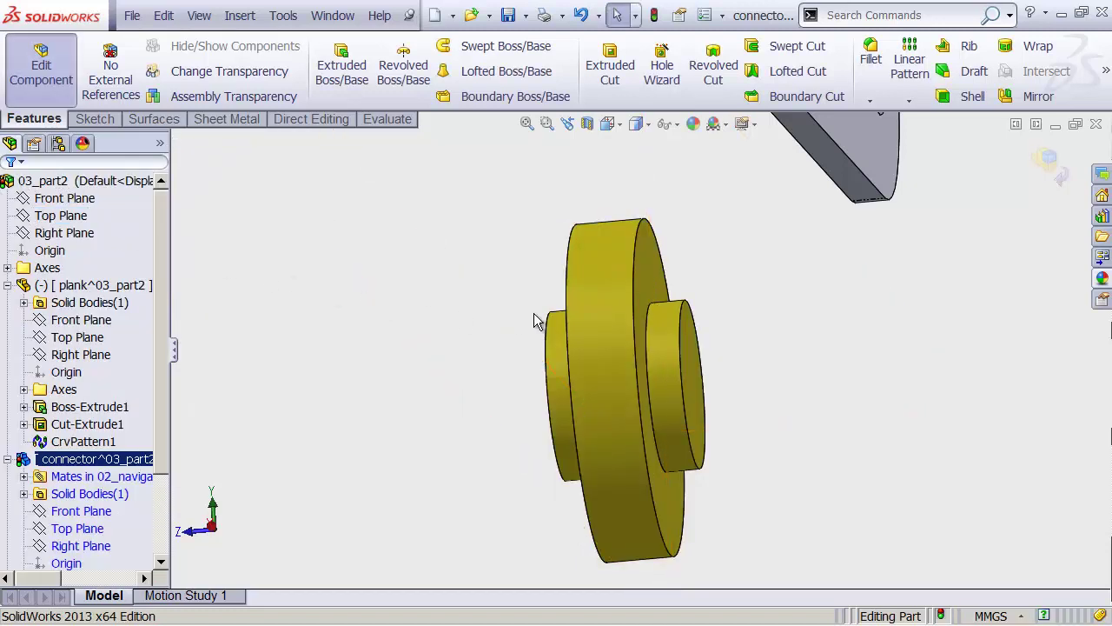
- Finish editing the connector and return to editing the 03_part2 assembly
middle_drag(609, 266, 629, 323)
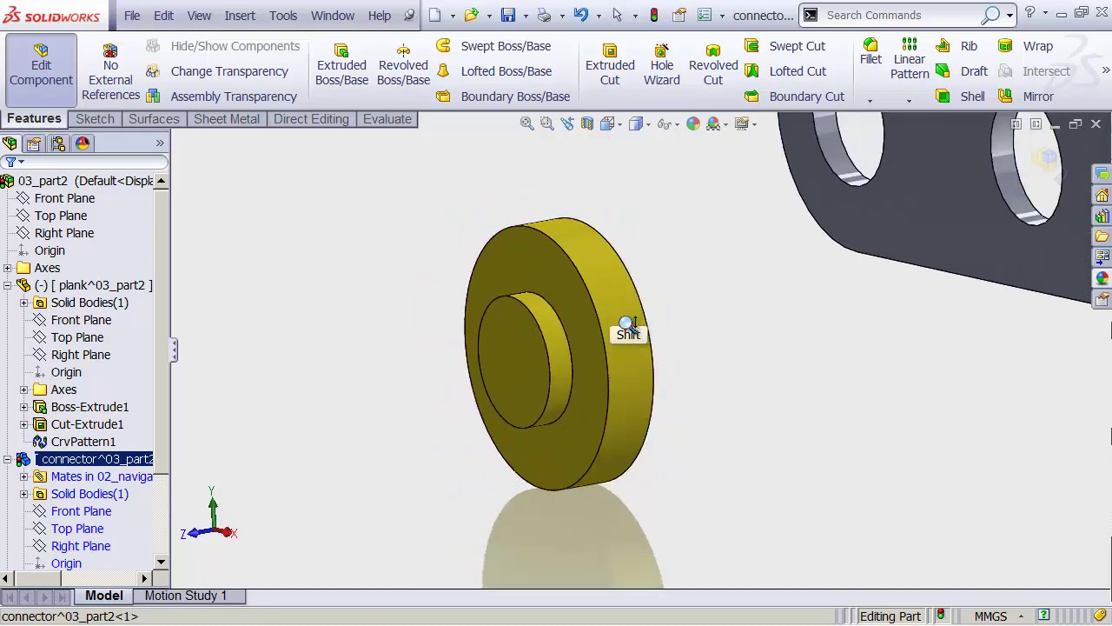
scroll(585, 397, up, 6)
click(302, 355)
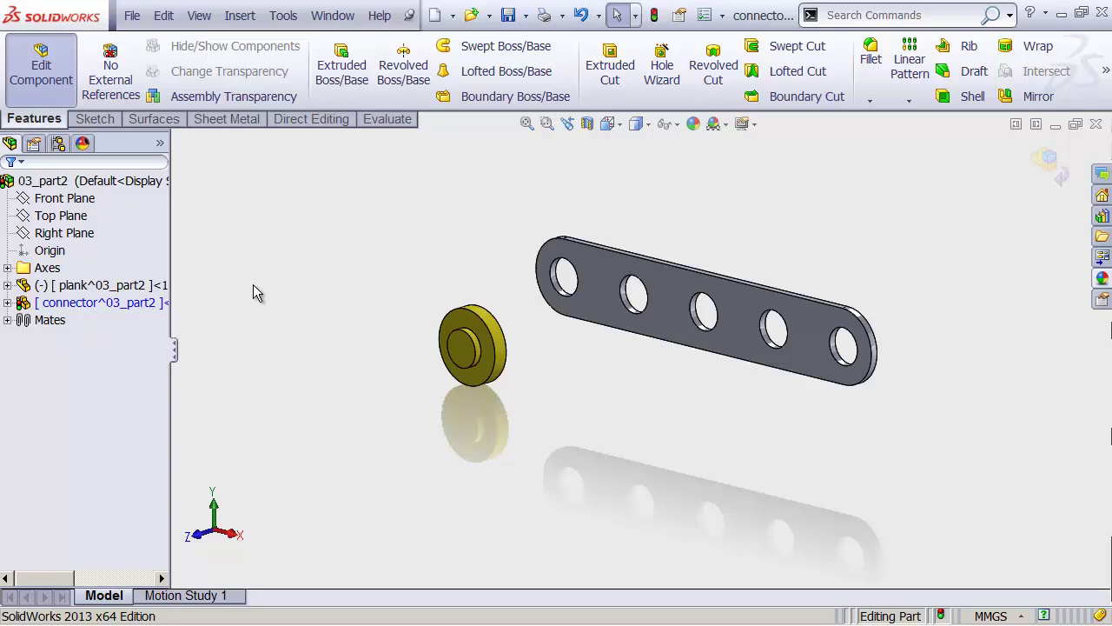
click(121, 181)
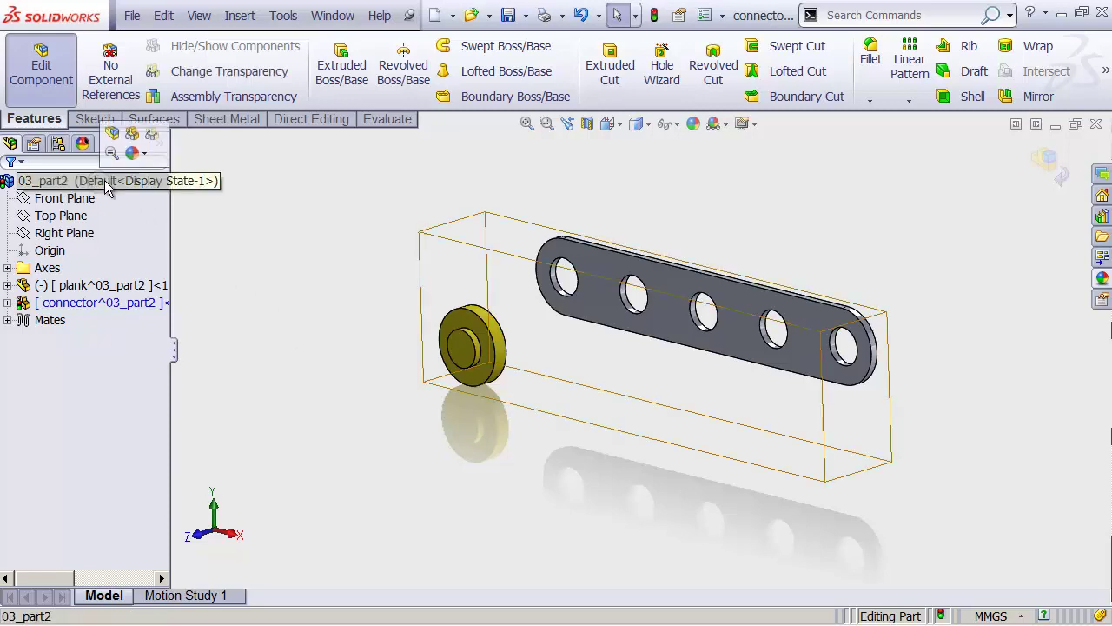
click(116, 137)
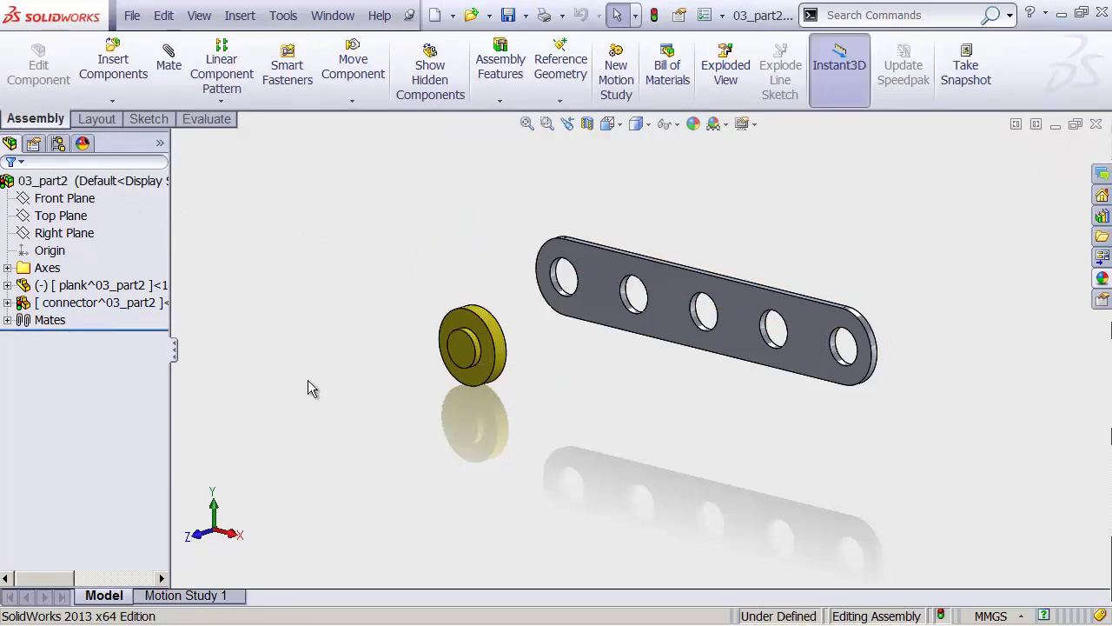